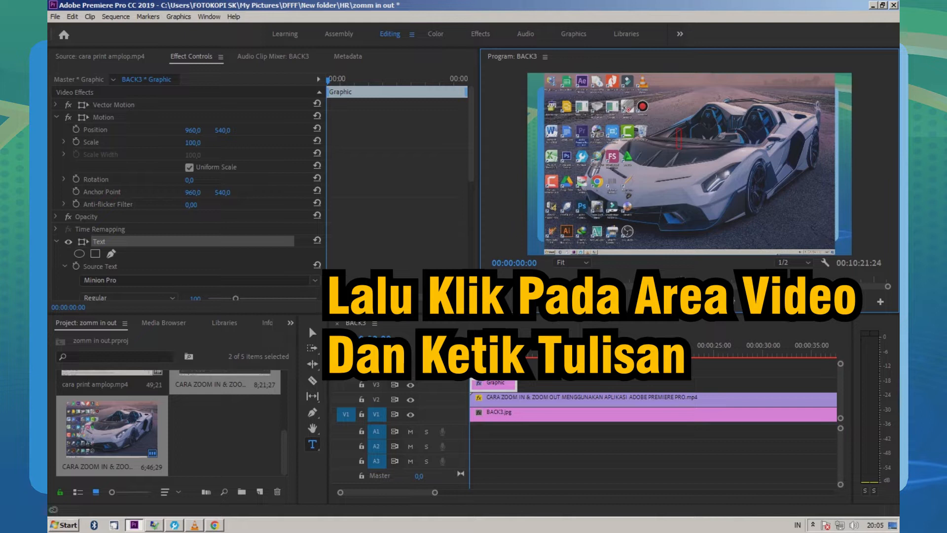
Step: Enter the title text "BUKA APLIKASI" with "ADOBE PREMIERE PRO" on a second line over the video frame
{"action": "type", "text": "APLIKASI"}
{"action": "key", "text": "Return"}
{"action": "type", "text": "ADOBE"}
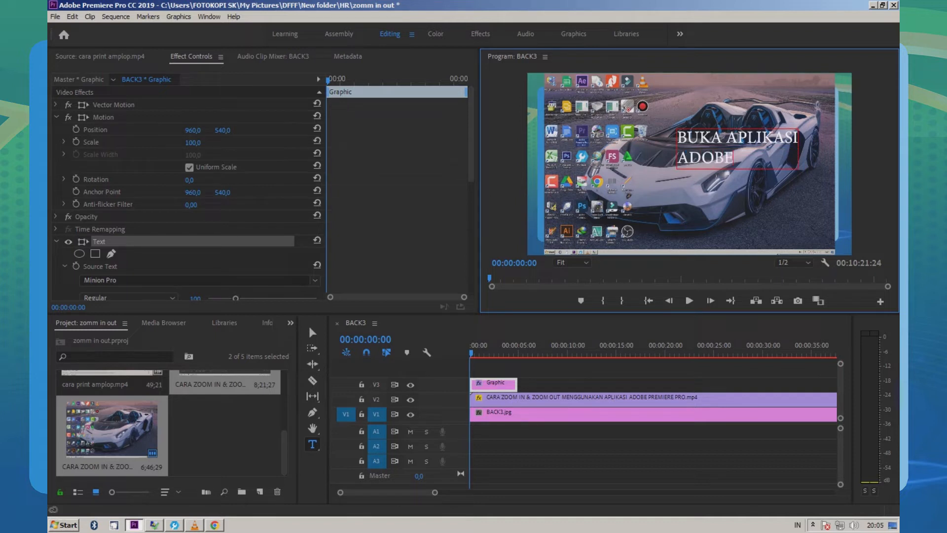
{"action": "type", "text": " PREMIERE PRO"}
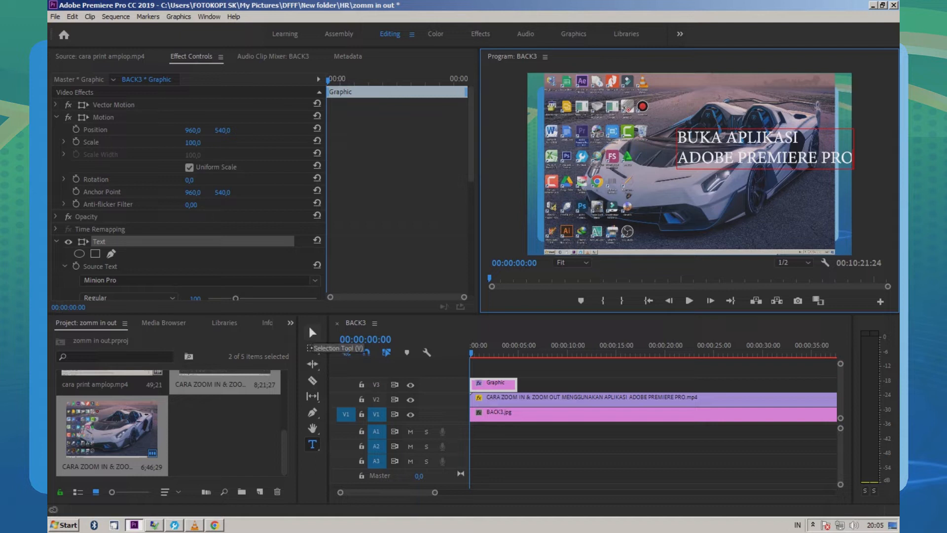
Step: Move the title text down and toward the middle so that it fits inside the video frame
{"action": "left_click", "coordinate": [312, 332]}
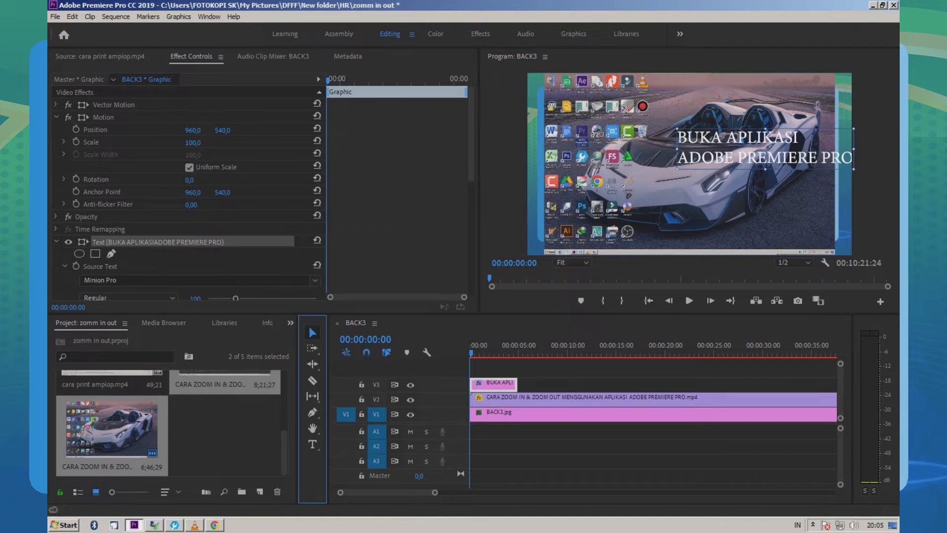
{"action": "left_click_drag", "start_coordinate": [760, 148], "coordinate": [705, 182]}
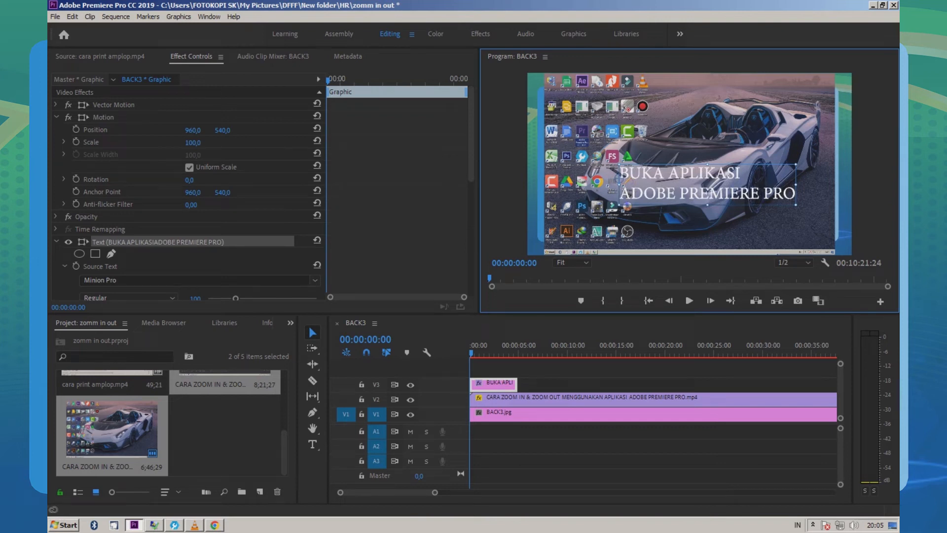
{"action": "left_click", "coordinate": [471, 148]}
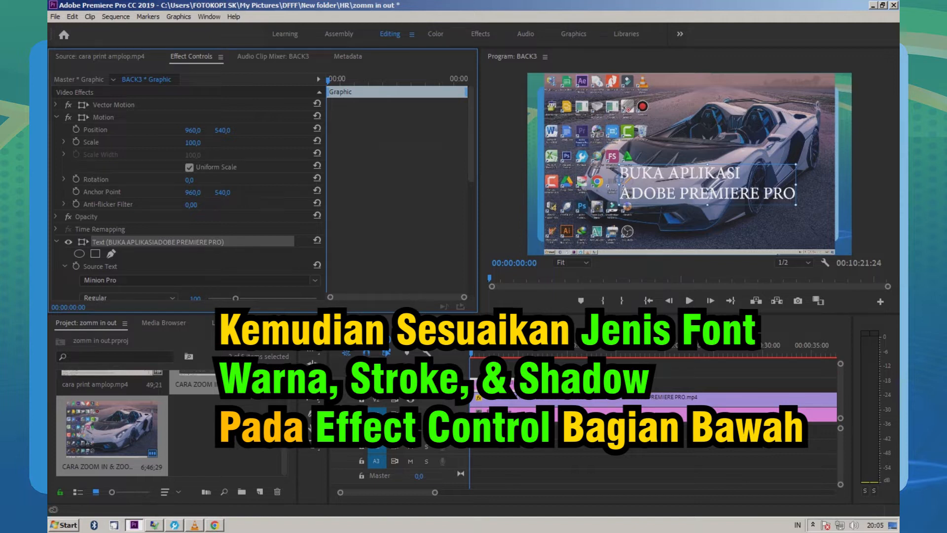
Step: Set all of the title text to the Swis721 BlkCn BT font and centre-align its two lines
{"action": "scroll", "coordinate": [187, 192], "scroll_direction": "down", "scroll_amount": 4}
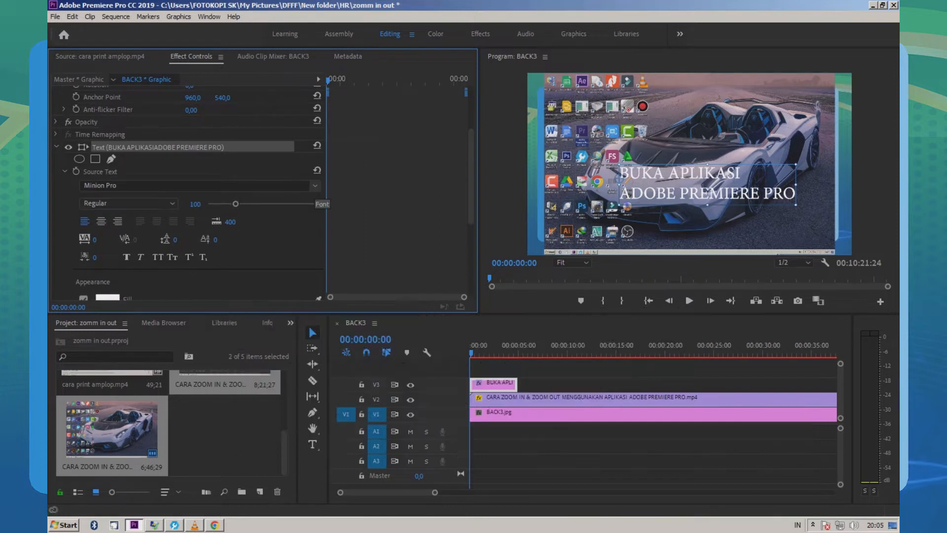
{"action": "left_click", "coordinate": [315, 186]}
{"action": "left_click", "coordinate": [708, 186]}
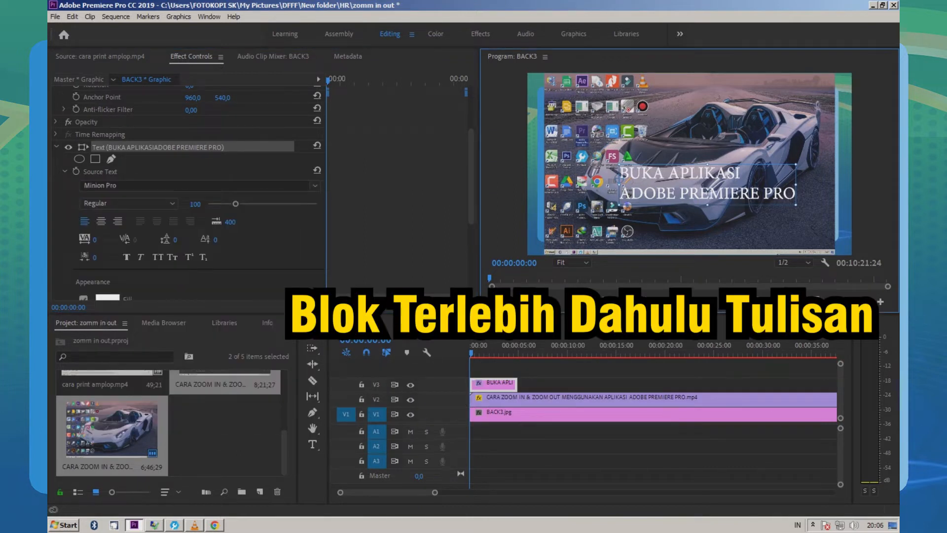
{"action": "double_click", "coordinate": [709, 188]}
{"action": "left_click", "coordinate": [313, 443]}
{"action": "left_click", "coordinate": [699, 193]}
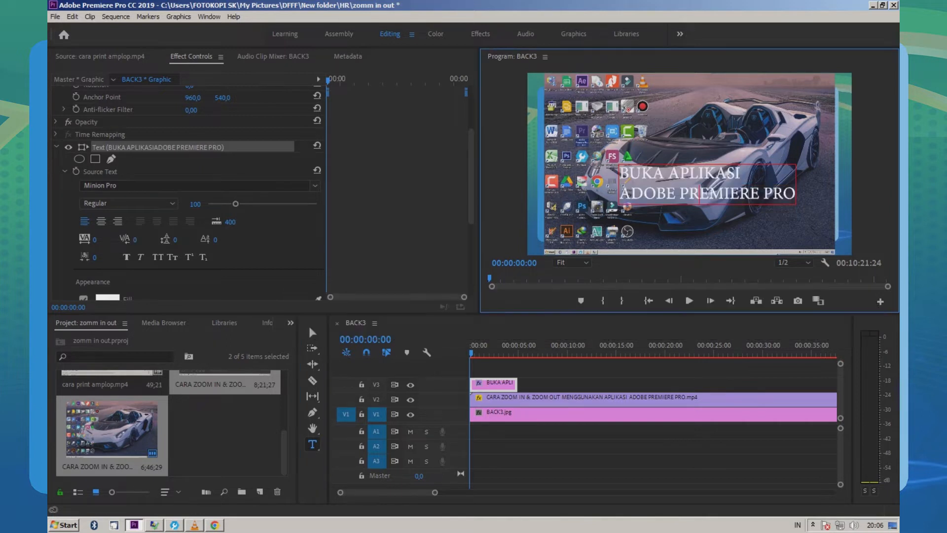
{"action": "key", "text": "ctrl+a"}
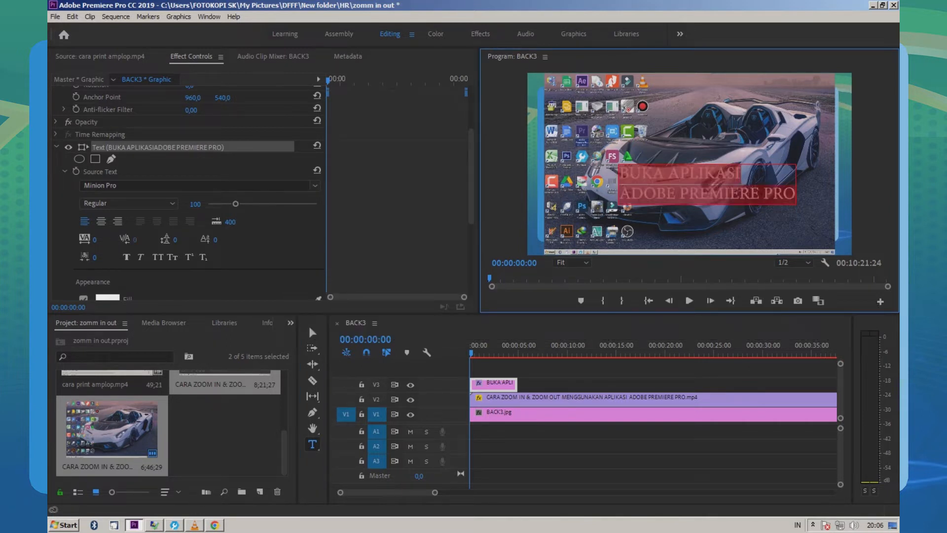
{"action": "left_click", "coordinate": [315, 185]}
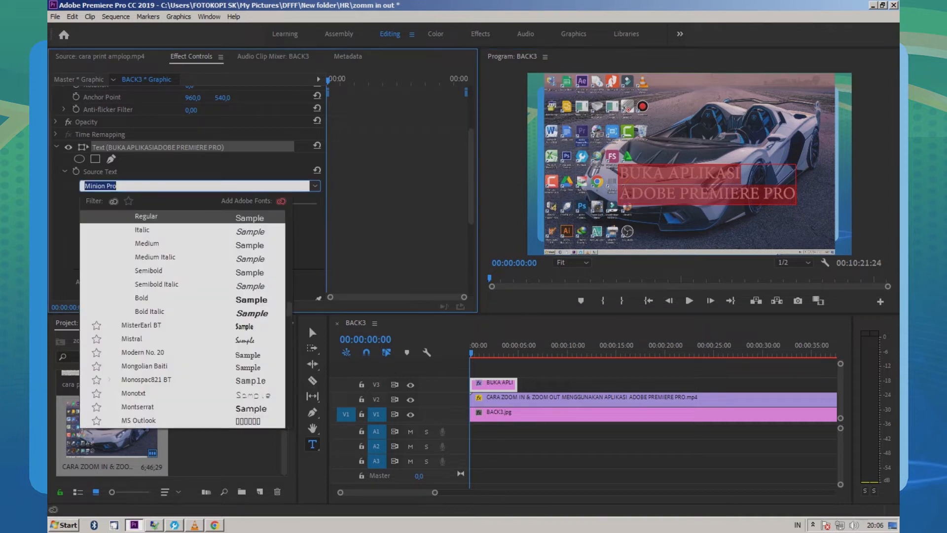
{"action": "scroll", "coordinate": [309, 324], "scroll_direction": "down", "scroll_amount": 20}
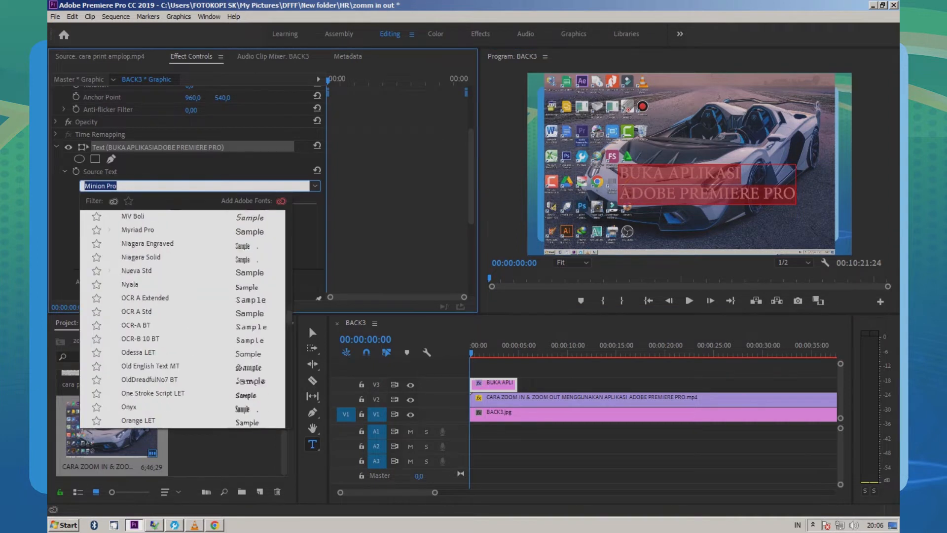
{"action": "scroll", "coordinate": [309, 324], "scroll_direction": "down", "scroll_amount": 12}
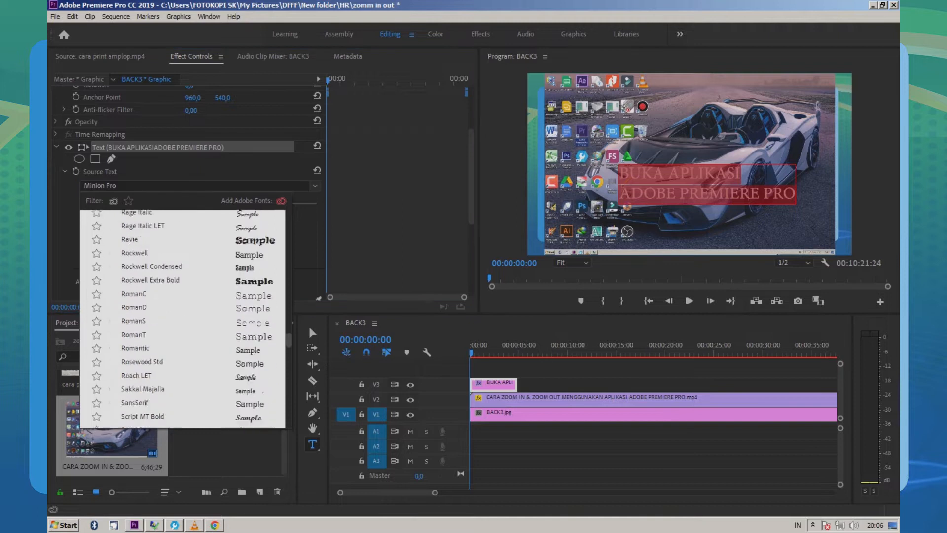
{"action": "scroll", "coordinate": [309, 324], "scroll_direction": "down", "scroll_amount": 1}
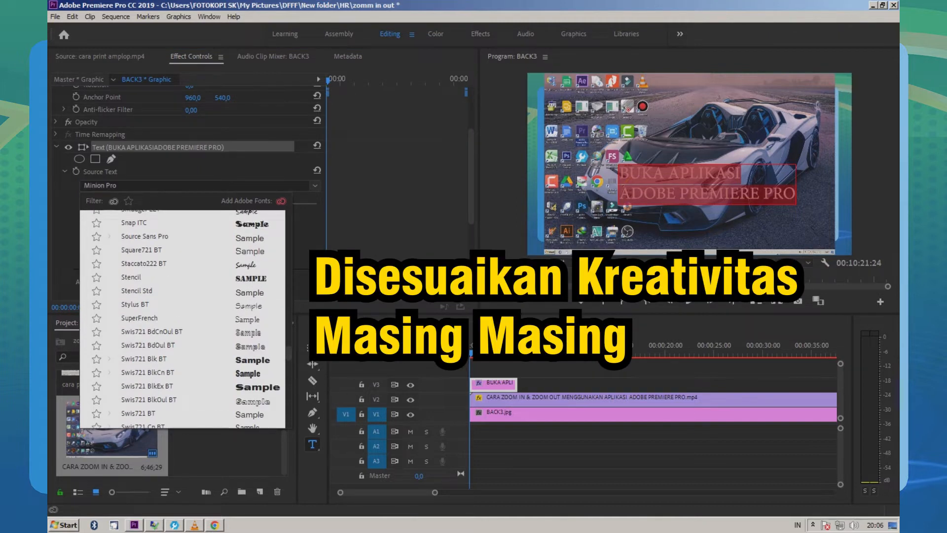
{"action": "left_click", "coordinate": [147, 373]}
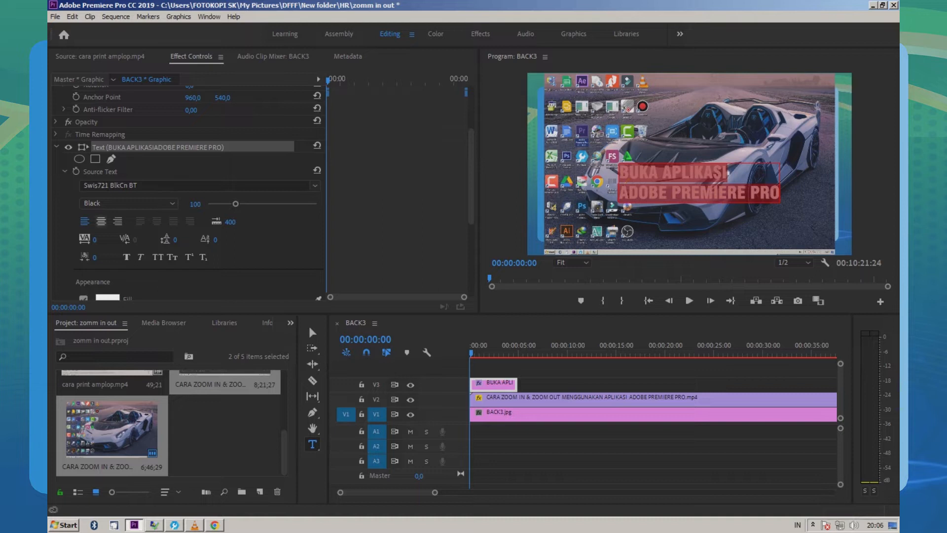
{"action": "left_click", "coordinate": [101, 221]}
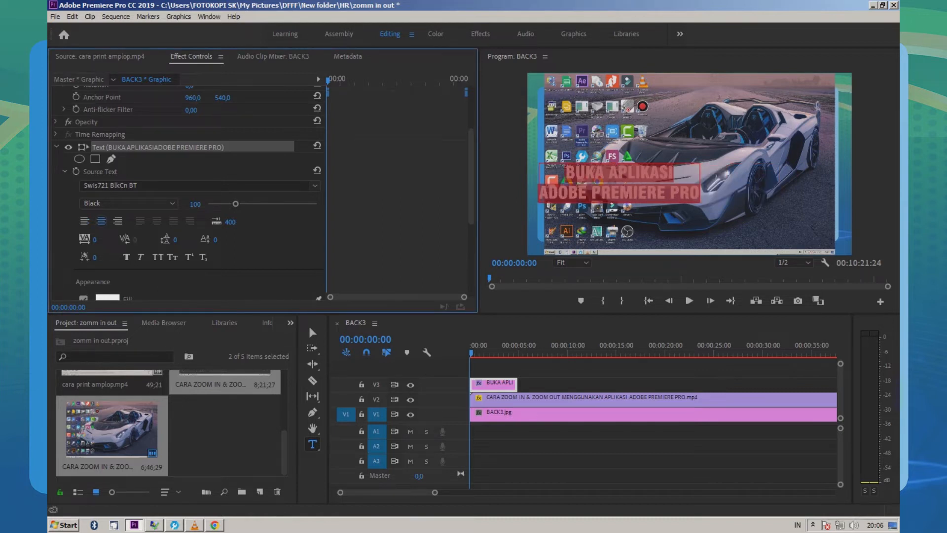
Step: Give the title text a red FF0000 stroke with a width of 20
{"action": "scroll", "coordinate": [187, 192], "scroll_direction": "down", "scroll_amount": 3}
{"action": "scroll", "coordinate": [187, 192], "scroll_direction": "down", "scroll_amount": 1}
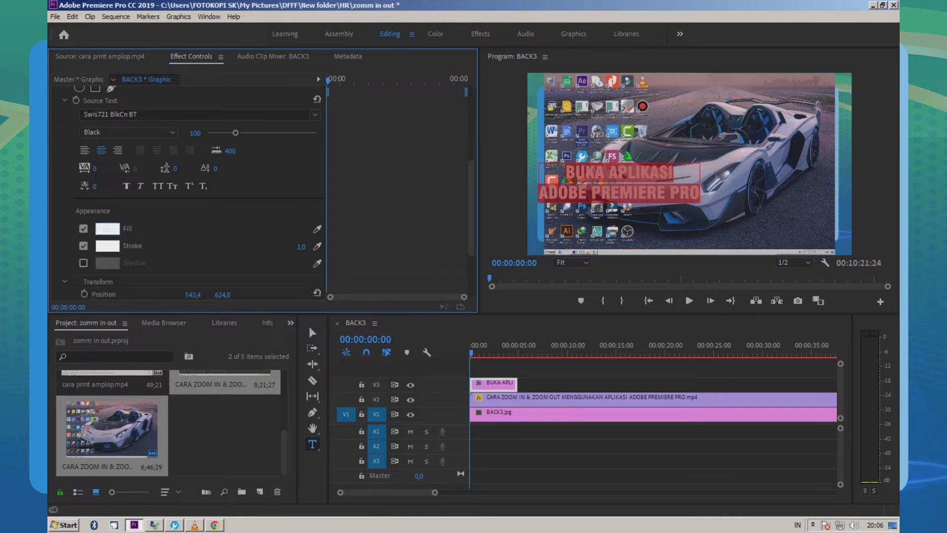
{"action": "left_click", "coordinate": [84, 245]}
{"action": "left_click", "coordinate": [83, 245]}
{"action": "left_click", "coordinate": [107, 246]}
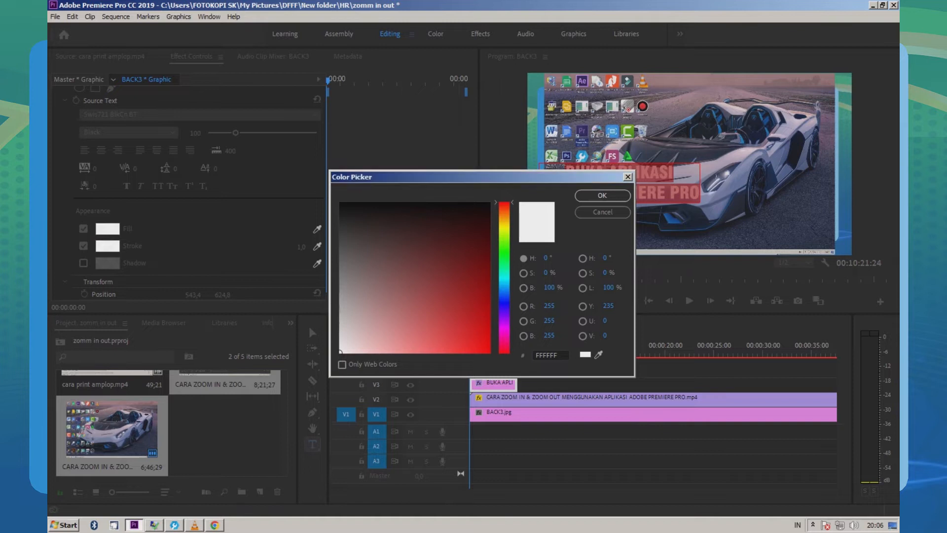
{"action": "left_click", "coordinate": [490, 353]}
{"action": "left_click", "coordinate": [602, 195]}
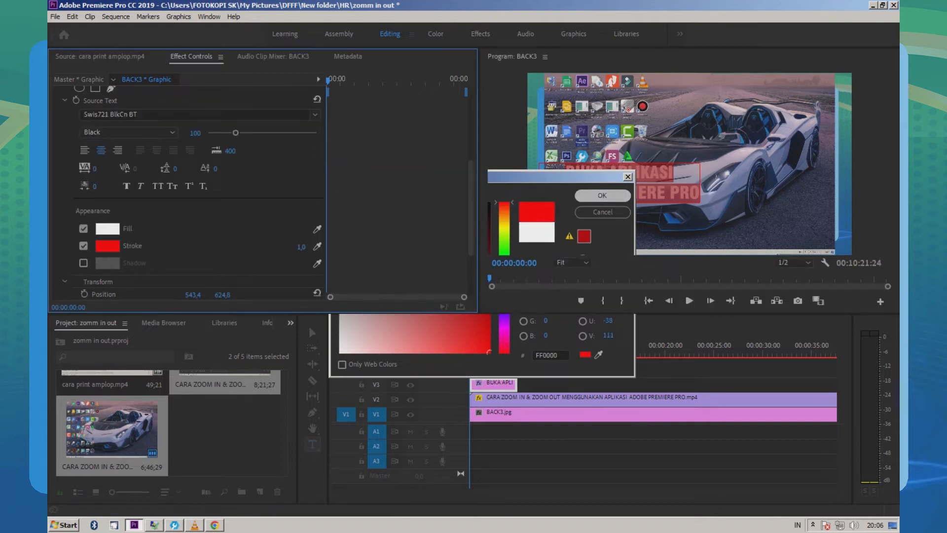
{"action": "left_click", "coordinate": [301, 246]}
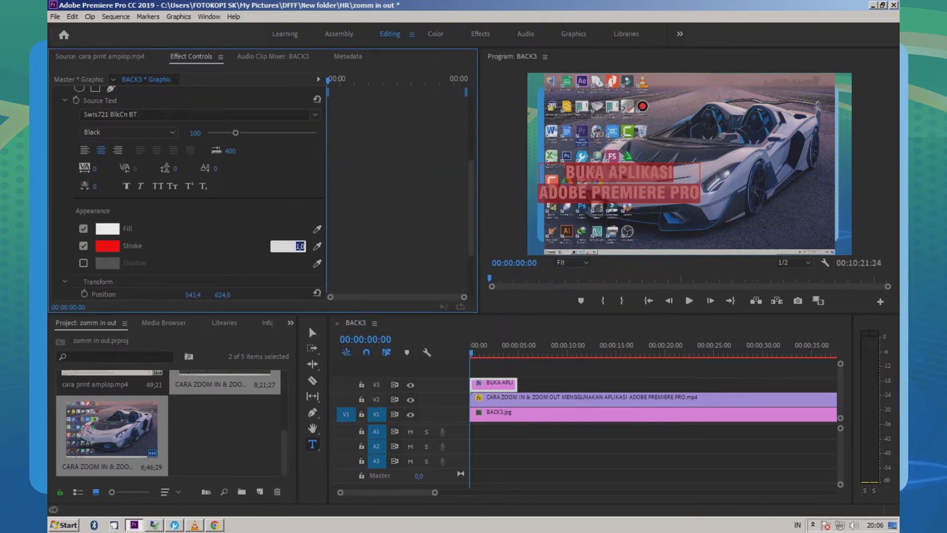
{"action": "type", "text": "20"}
{"action": "key", "text": "Return"}
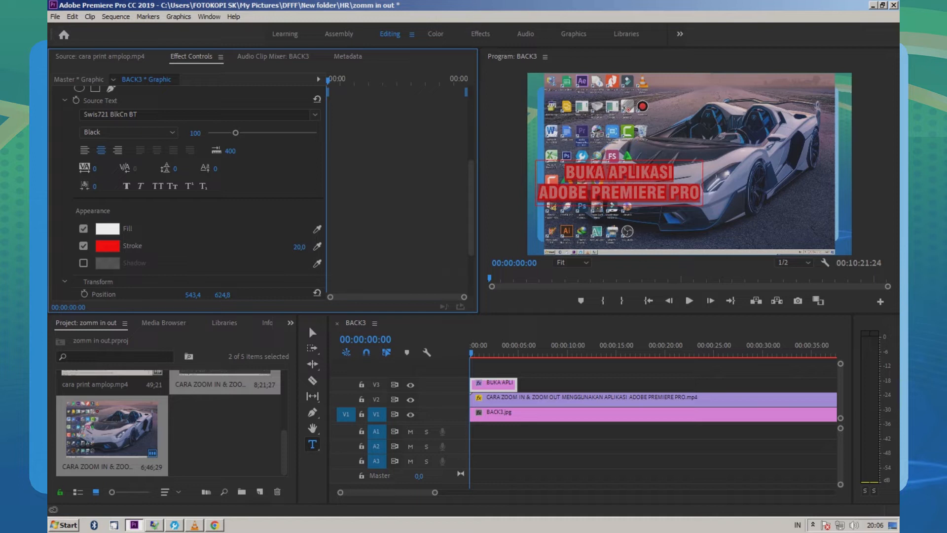
Step: Move the title horizontally to the middle of the frame and set its stroke width to 30
{"action": "left_click", "coordinate": [312, 333]}
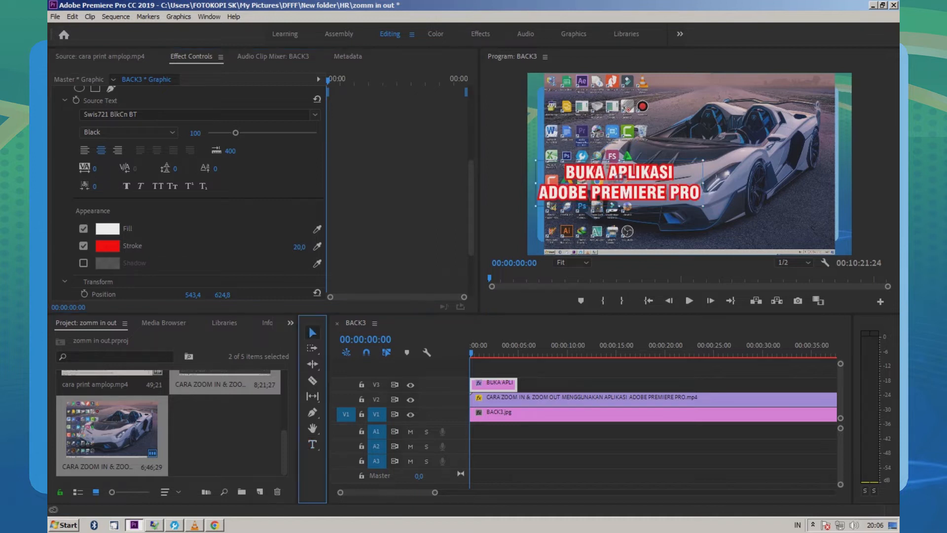
{"action": "left_click_drag", "start_coordinate": [620, 182], "coordinate": [687, 186]}
{"action": "left_click", "coordinate": [299, 247]}
{"action": "type", "text": "30"}
{"action": "key", "text": "Return"}
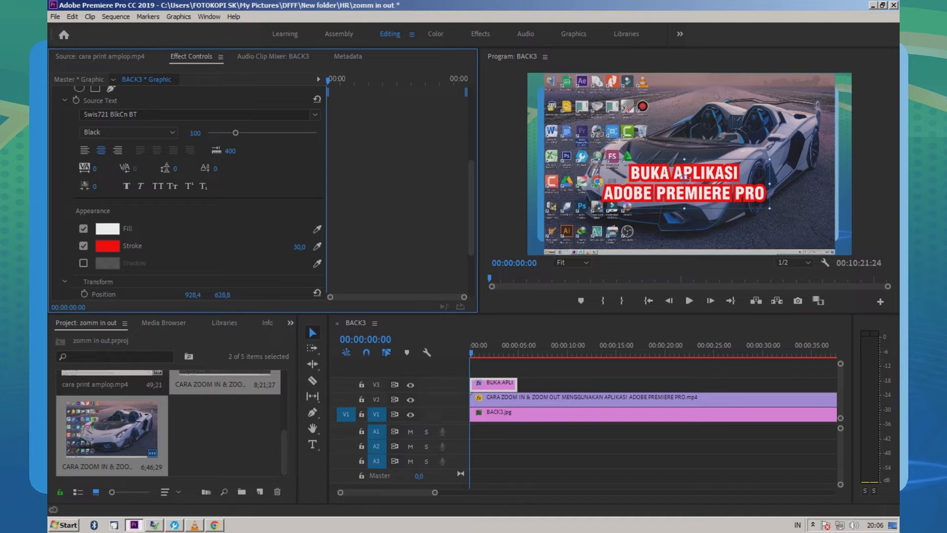
Step: Add a shadow to the title text with 100% opacity, a 304° angle, distance 26.9 and size 11
{"action": "left_click", "coordinate": [83, 263]}
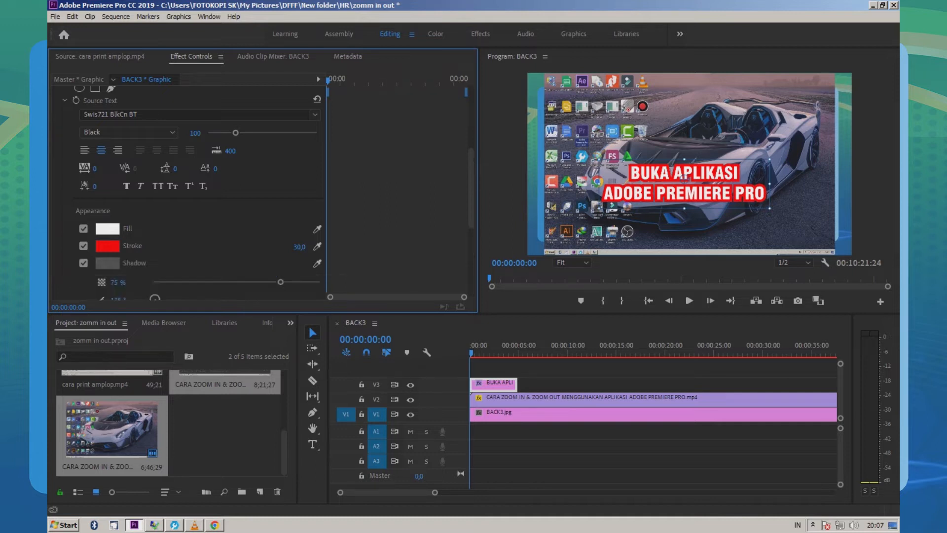
{"action": "scroll", "coordinate": [155, 217], "scroll_direction": "down", "scroll_amount": 4}
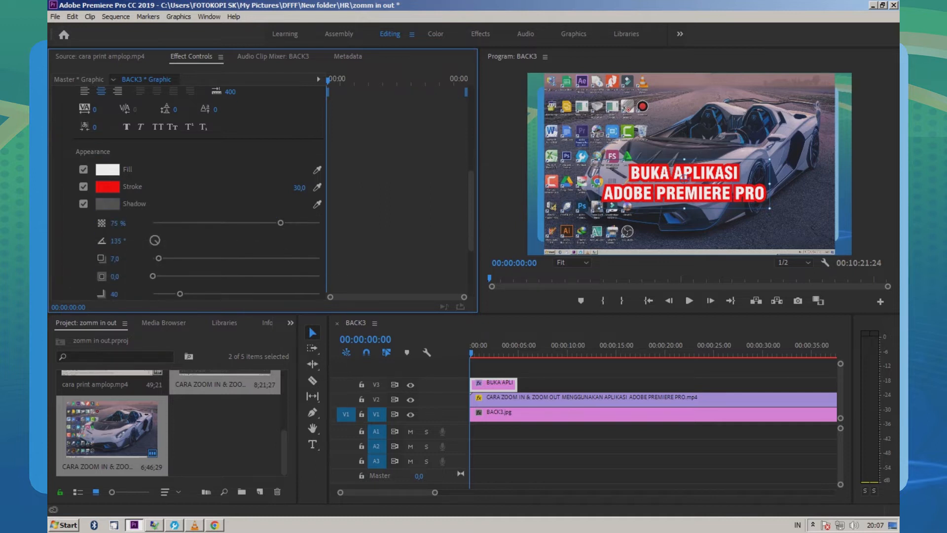
{"action": "left_click_drag", "start_coordinate": [154, 217], "coordinate": [171, 252]}
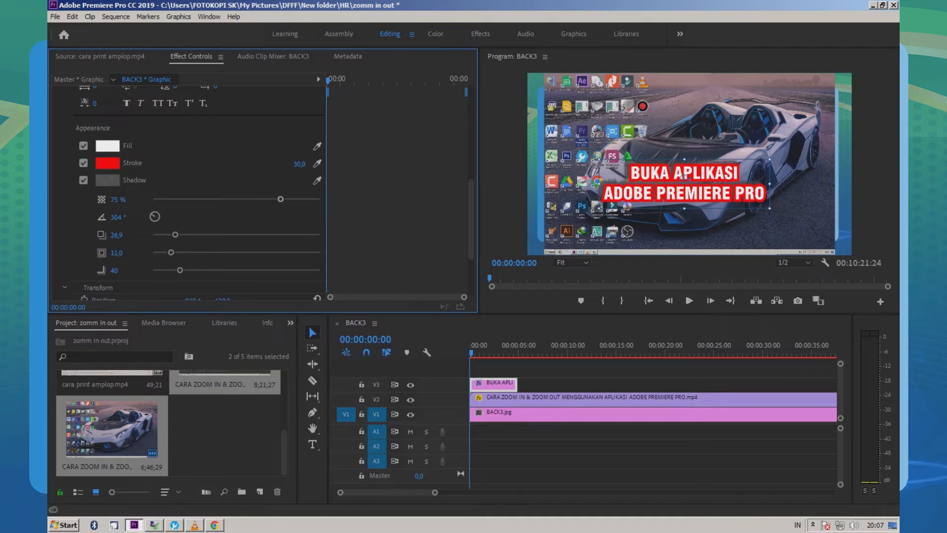
{"action": "left_click_drag", "start_coordinate": [280, 199], "coordinate": [320, 199]}
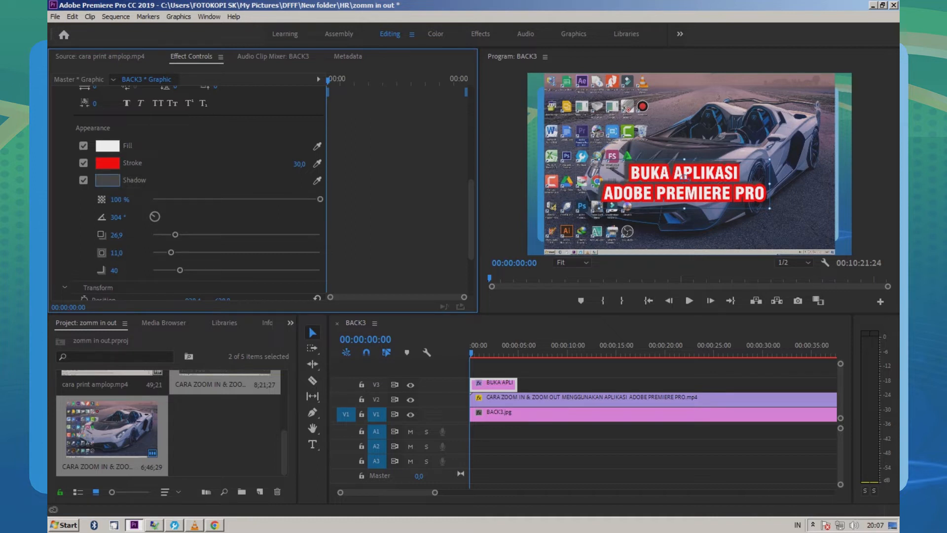
Step: Set the colour of the title text's shadow to black 000000
{"action": "left_click", "coordinate": [107, 180]}
{"action": "left_click", "coordinate": [397, 203]}
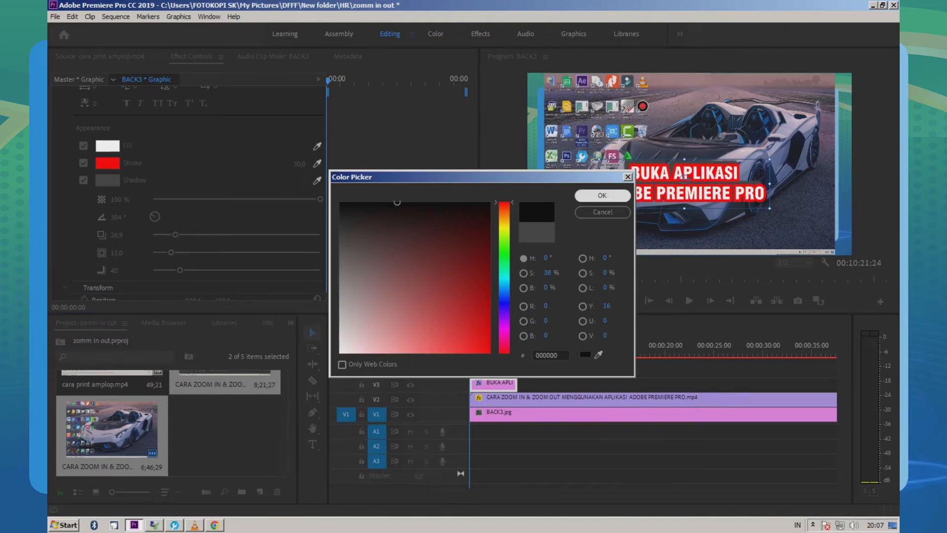
{"action": "left_click", "coordinate": [603, 196]}
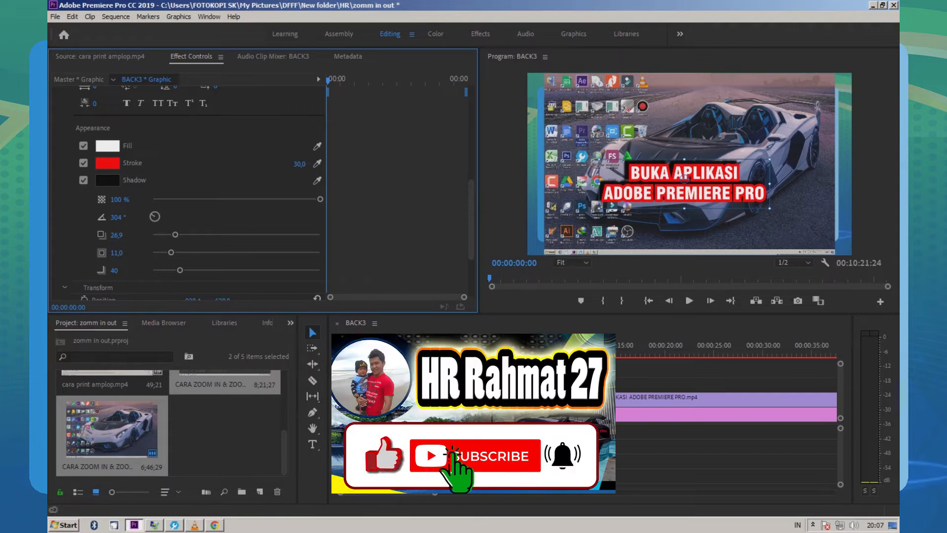
Step: Enlarge the title text and place it over the lower part of the car, clear of most desktop icons
{"action": "left_click_drag", "start_coordinate": [684, 191], "coordinate": [654, 195]}
{"action": "left_click_drag", "start_coordinate": [740, 212], "coordinate": [765, 220]}
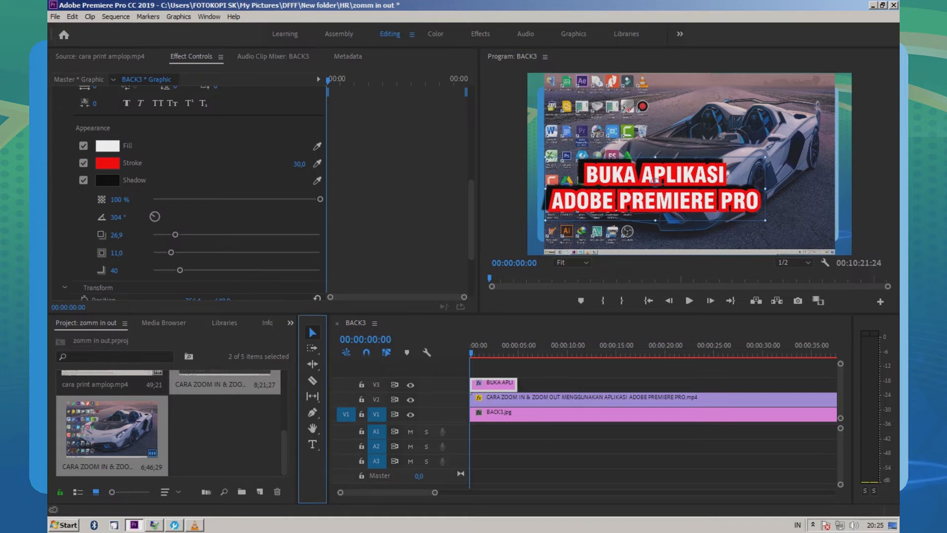
{"action": "left_click_drag", "start_coordinate": [656, 197], "coordinate": [708, 182]}
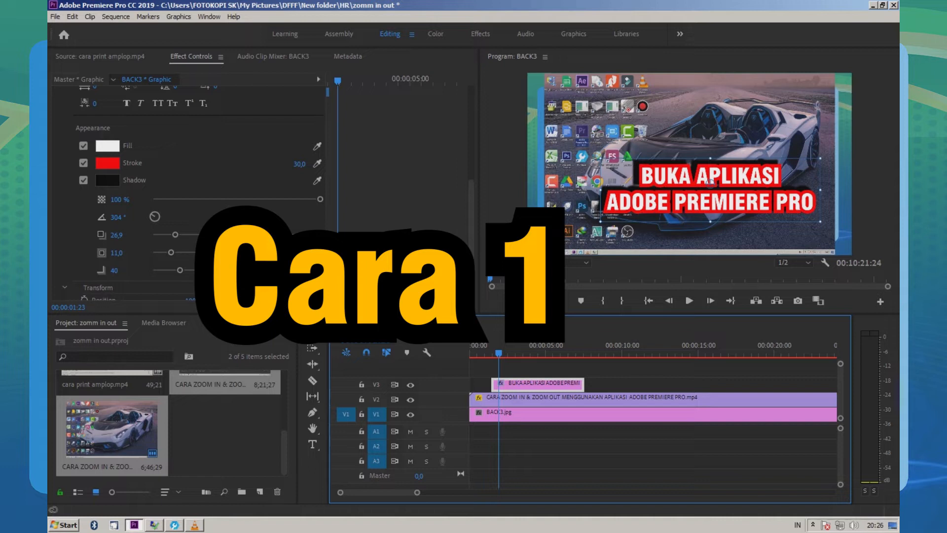
Step: Create a new legacy title named 1 with the sequence's 1920 × 1080 video settings
{"action": "left_click", "coordinate": [404, 222]}
{"action": "left_click", "coordinate": [504, 198]}
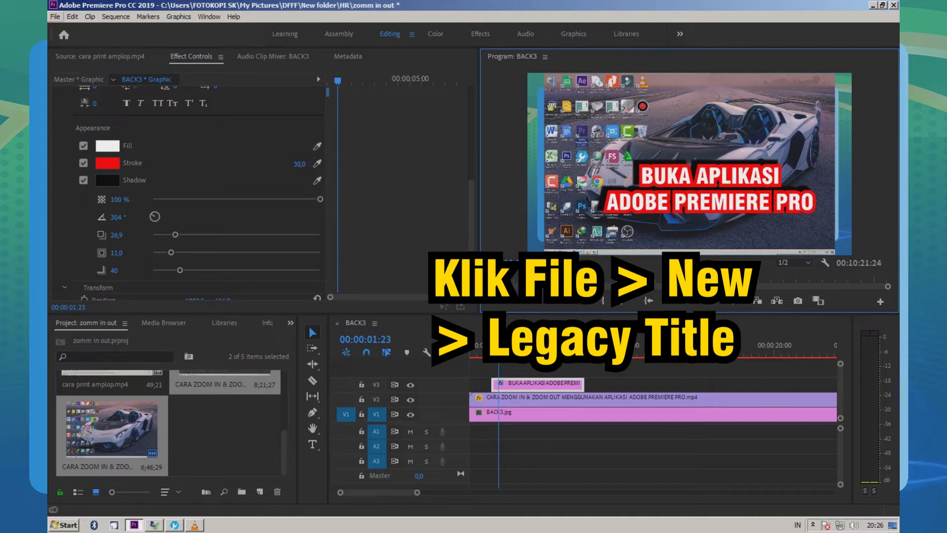
{"action": "left_click", "coordinate": [55, 16]}
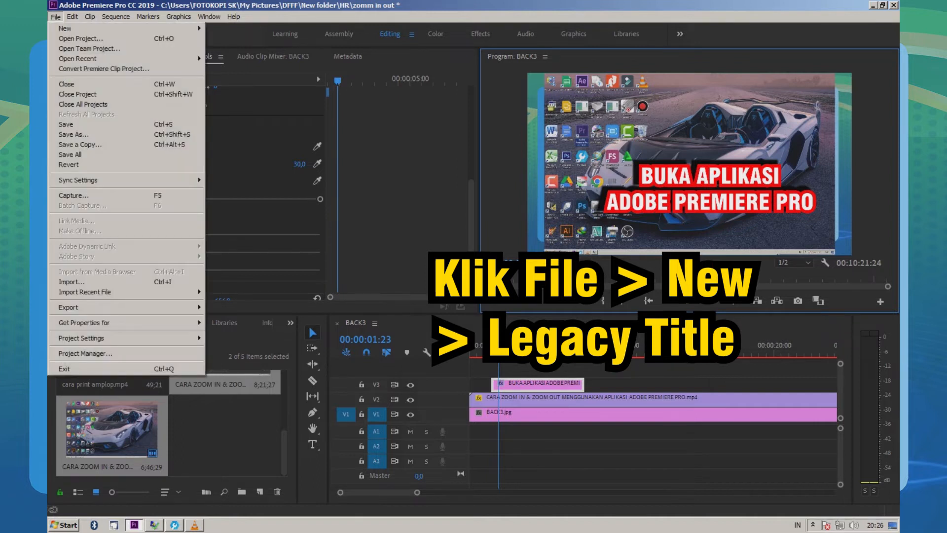
{"action": "mouse_move", "coordinate": [66, 28]}
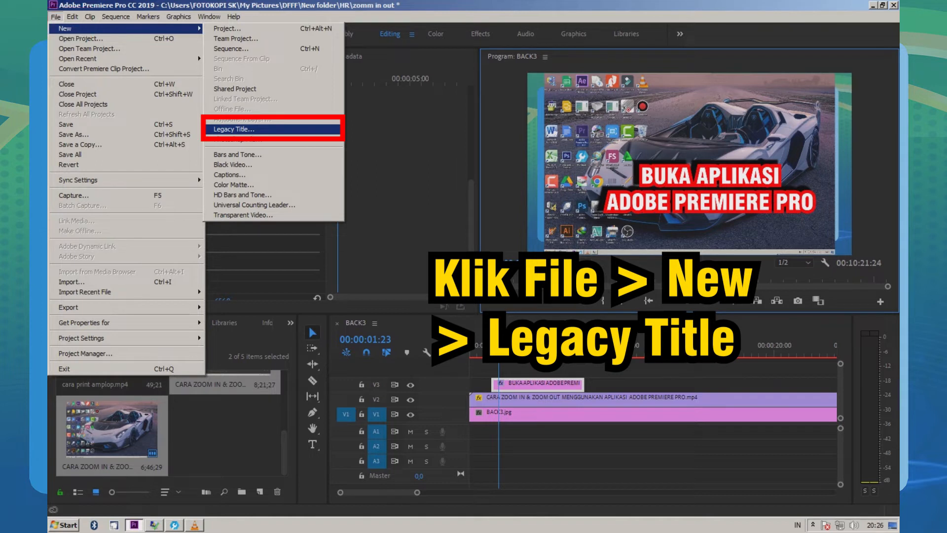
{"action": "left_click", "coordinate": [234, 130]}
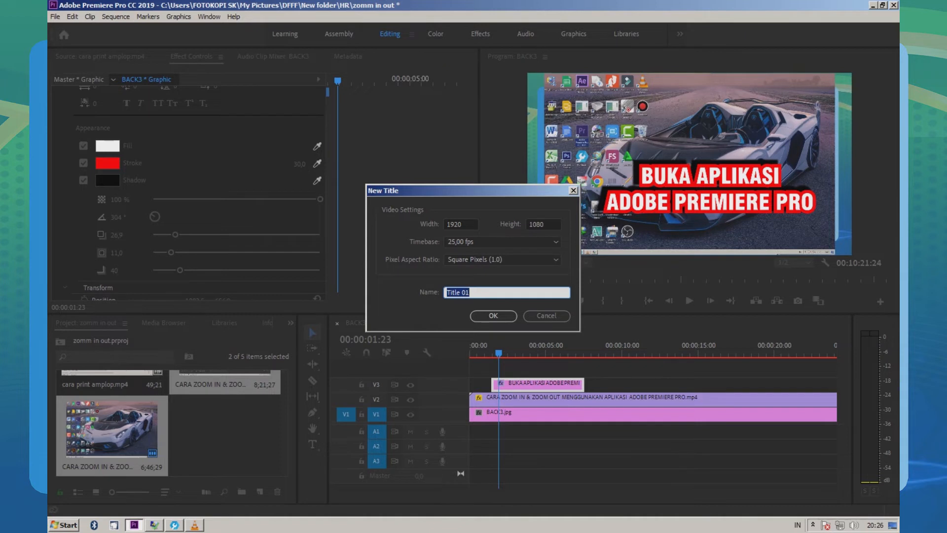
{"action": "type", "text": "1"}
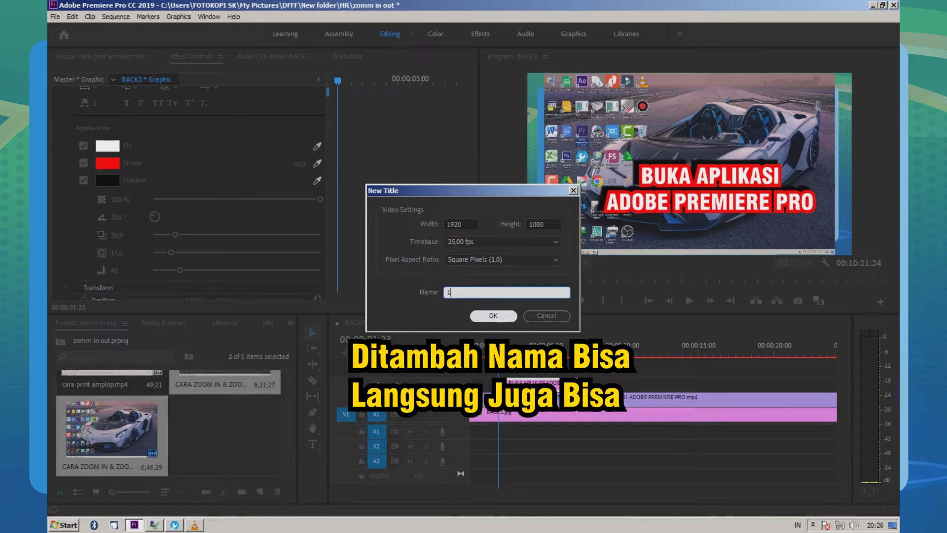
{"action": "left_click", "coordinate": [493, 316]}
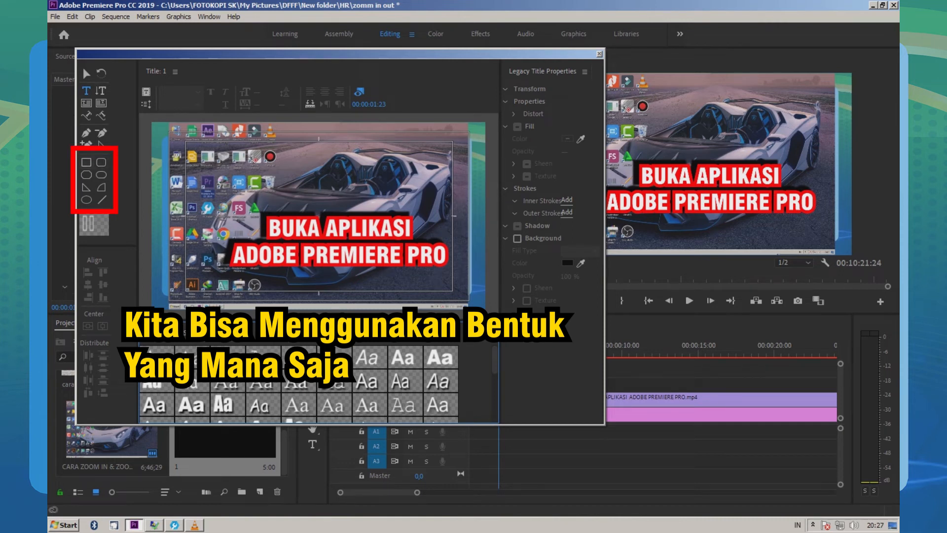
Step: Draw a rectangle about 124 × 148 pixels over the Premiere Pro desktop icon in the title
{"action": "left_click", "coordinate": [86, 162]}
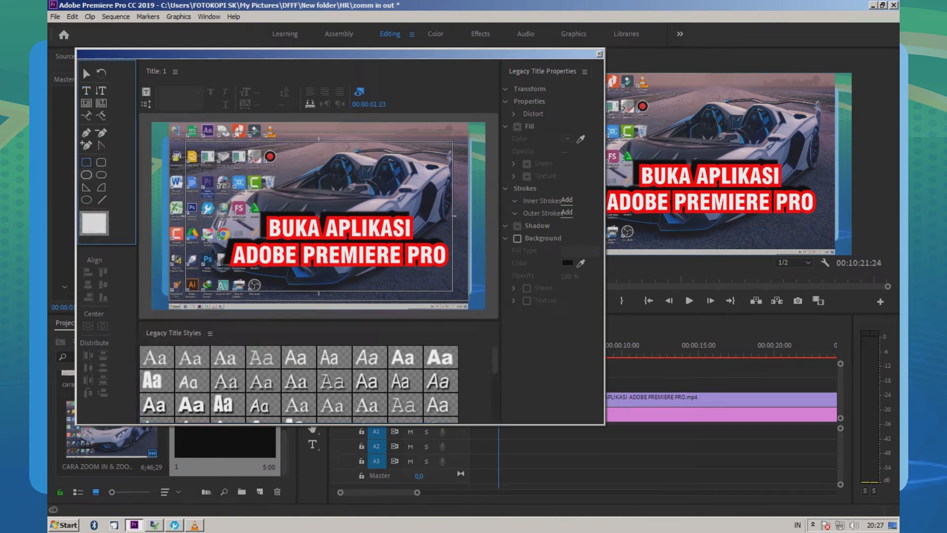
{"action": "left_click", "coordinate": [101, 174]}
{"action": "left_click", "coordinate": [102, 162]}
{"action": "left_click", "coordinate": [86, 162]}
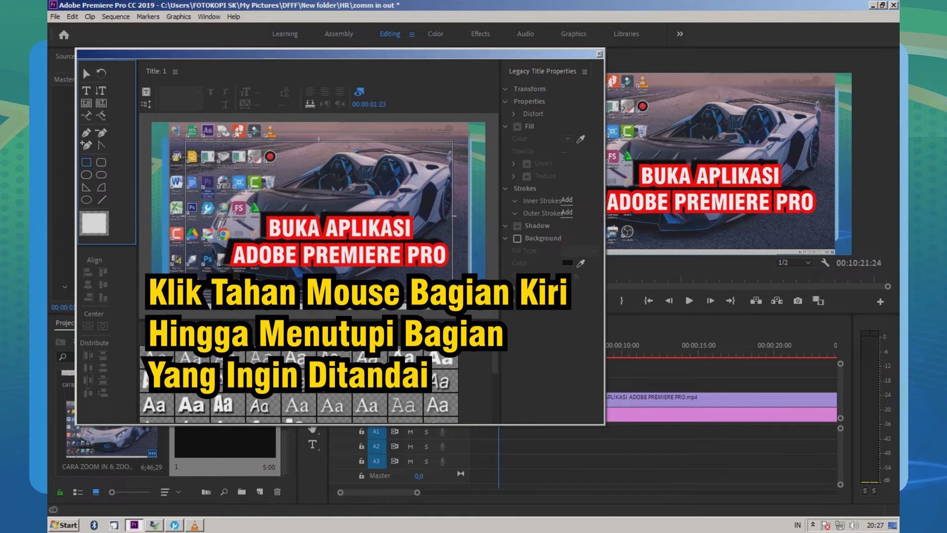
{"action": "left_click_drag", "start_coordinate": [198, 170], "coordinate": [217, 201]}
{"action": "left_click_drag", "start_coordinate": [217, 201], "coordinate": [220, 197]}
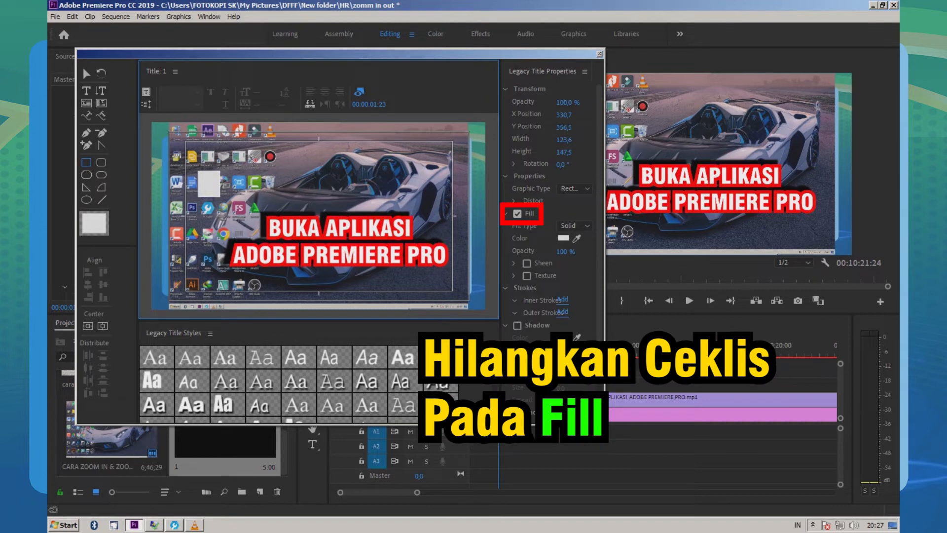
Step: Turn off the rectangle's fill, give it a red FF0000 inner stroke, and close the title editor
{"action": "left_click", "coordinate": [517, 213]}
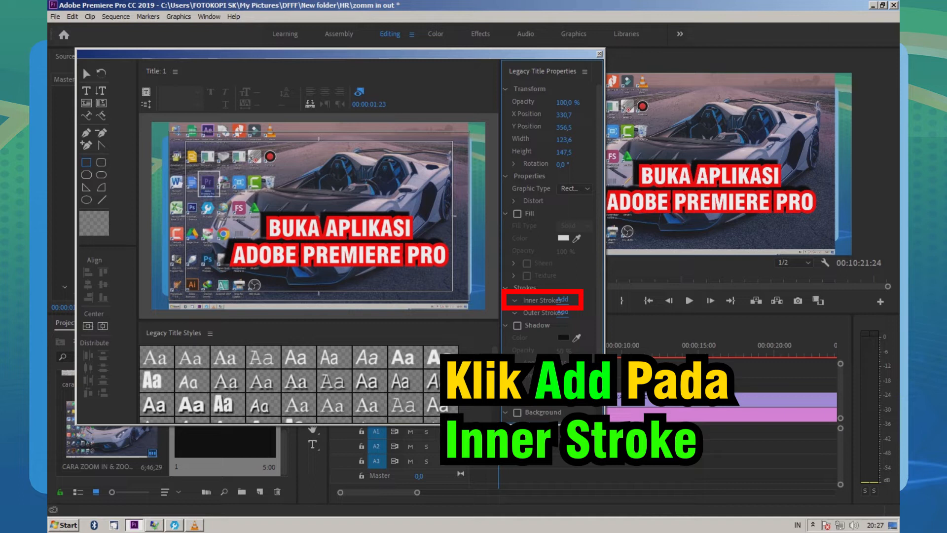
{"action": "left_click", "coordinate": [562, 299]}
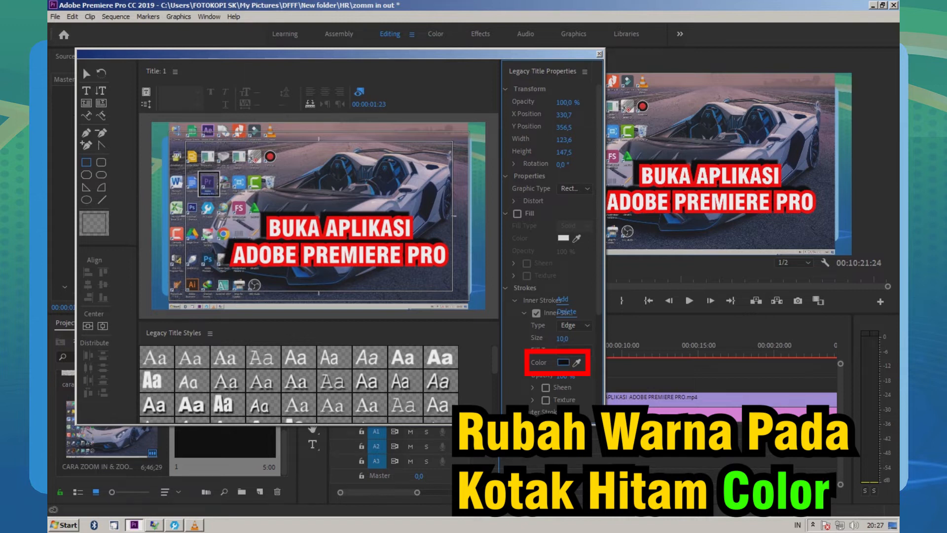
{"action": "left_click", "coordinate": [563, 362]}
{"action": "left_click", "coordinate": [489, 352]}
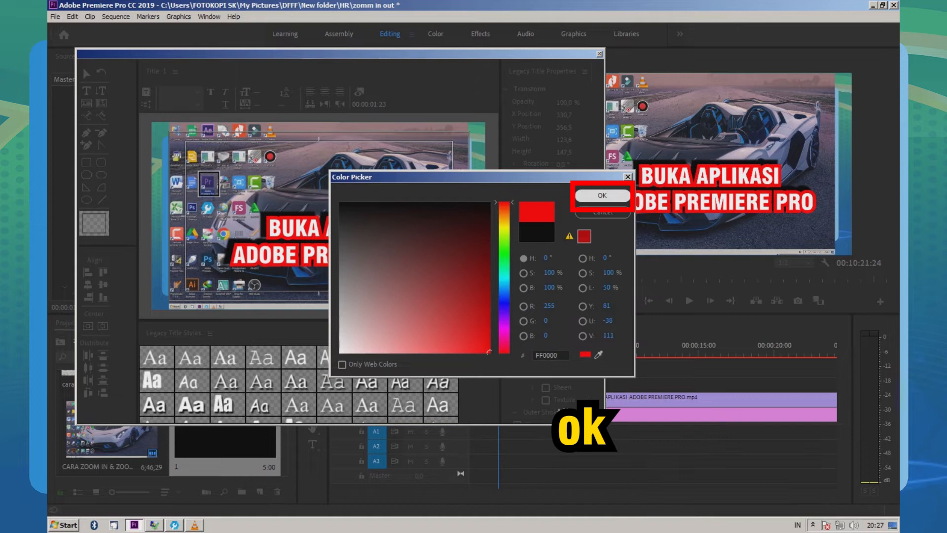
{"action": "left_click", "coordinate": [602, 196]}
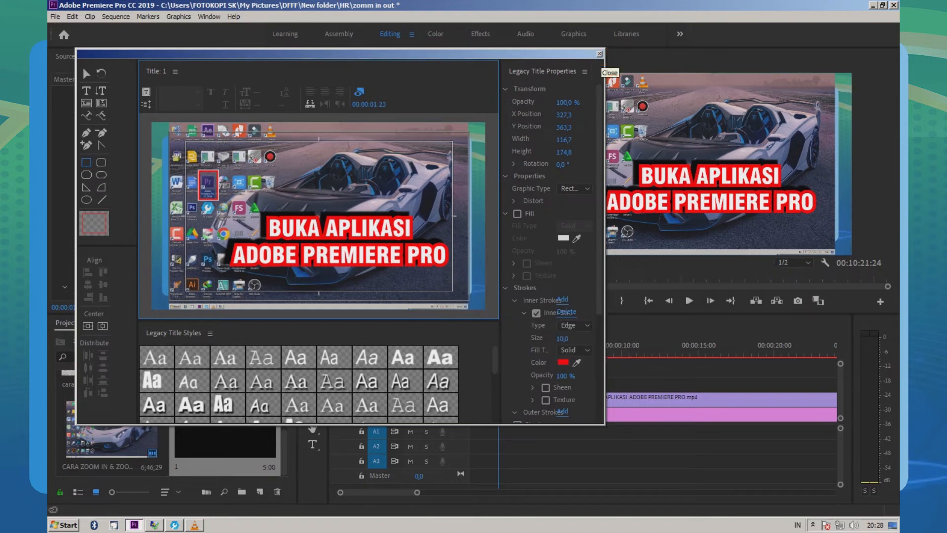
{"action": "left_click", "coordinate": [599, 54]}
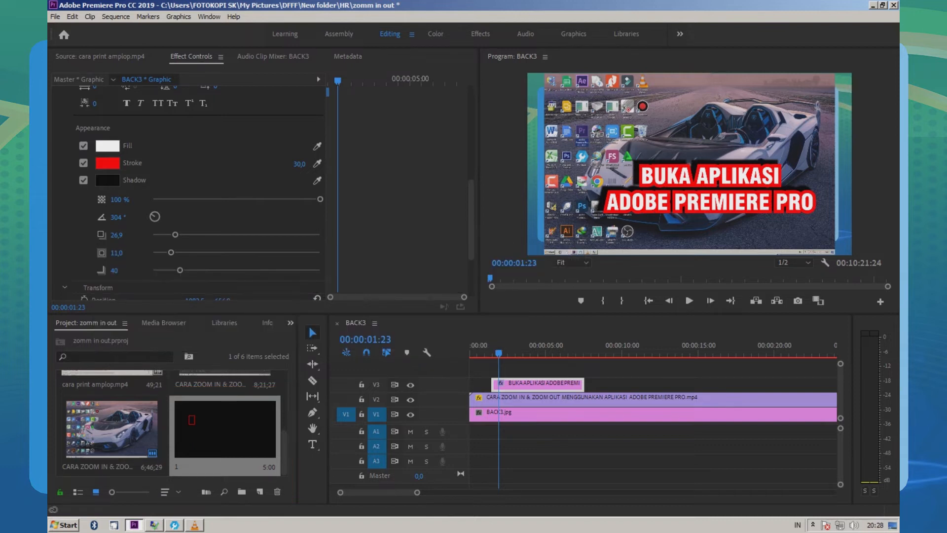
Step: Place title 1 on track V4 above the text clip, trim both its ends inward, and play the sequence from the start
{"action": "left_click_drag", "start_coordinate": [225, 429], "coordinate": [499, 372]}
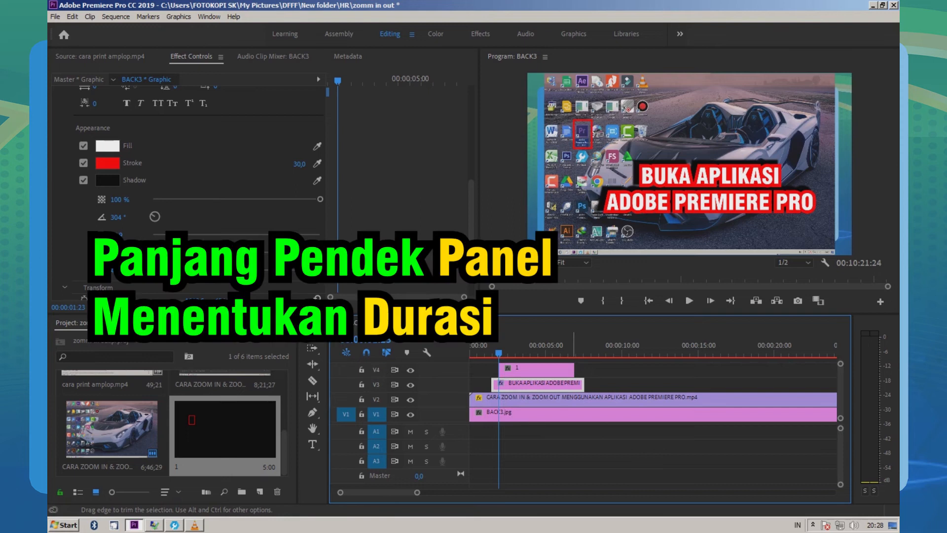
{"action": "mouse_move", "coordinate": [574, 369]}
{"action": "left_mouse_down"}
{"action": "mouse_move", "coordinate": [534, 369]}
{"action": "mouse_move", "coordinate": [570, 369]}
{"action": "left_mouse_up"}
{"action": "left_click_drag", "start_coordinate": [500, 369], "coordinate": [507, 367]}
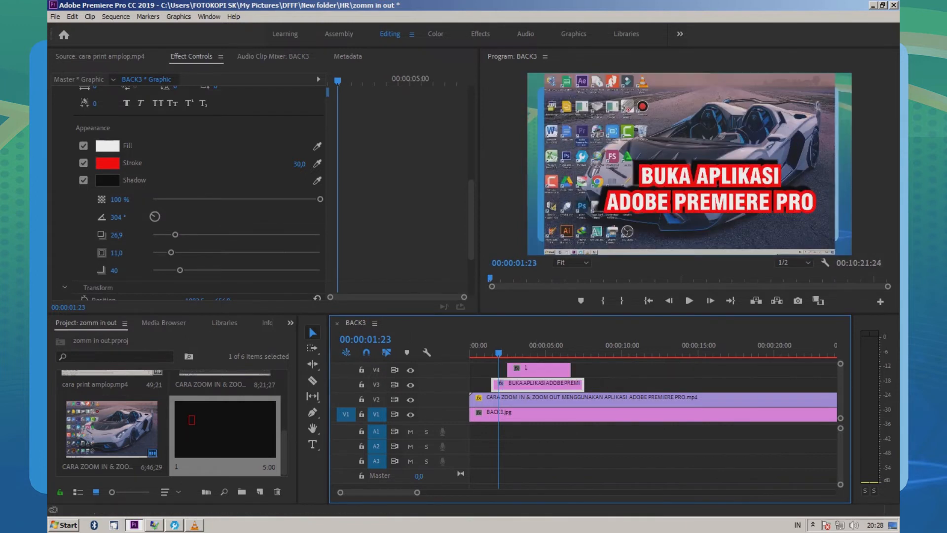
{"action": "key", "text": "Home"}
{"action": "left_click", "coordinate": [689, 301]}
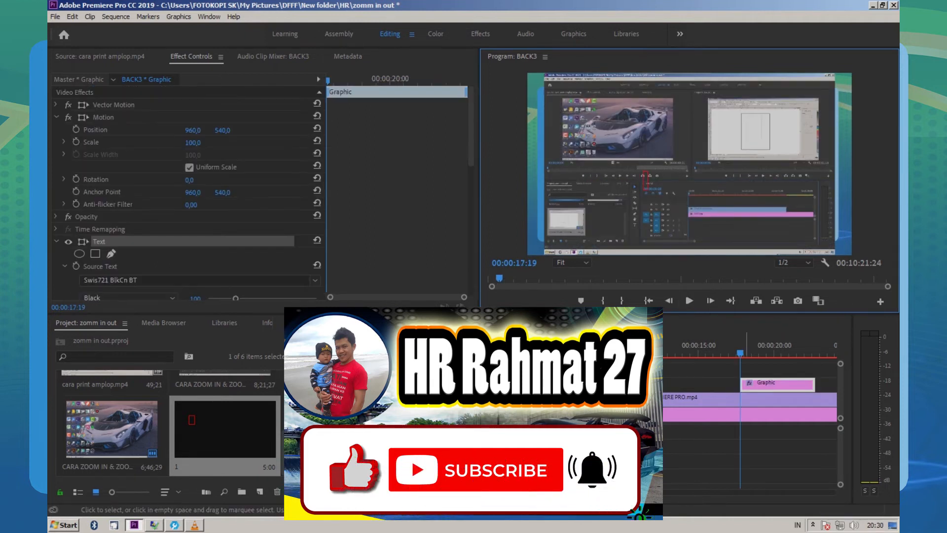
Step: Add the text CONTOH PENAMBAHAN TULISAN to the frame at 00:00:17:19
{"action": "type", "text": "C"}
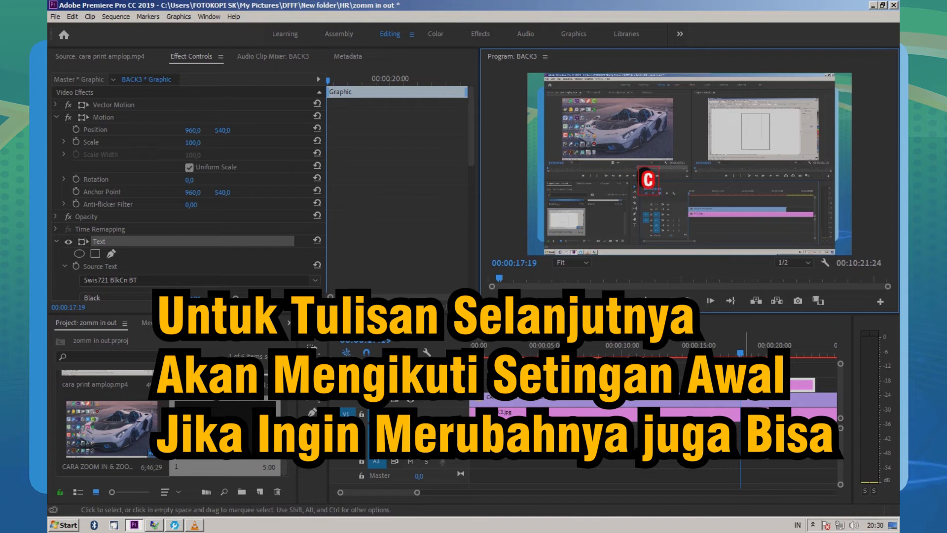
{"action": "type", "text": "ONTOH"}
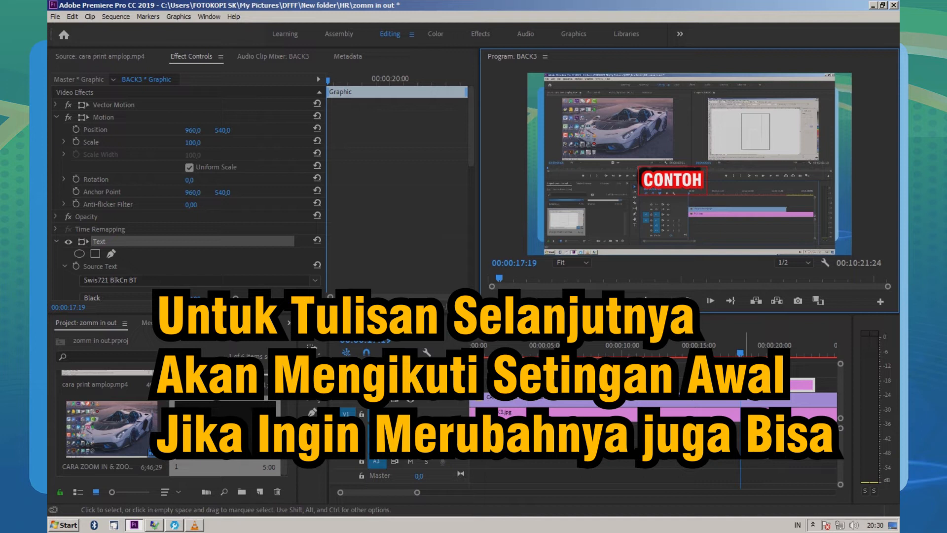
{"action": "type", "text": "PENAMBA"}
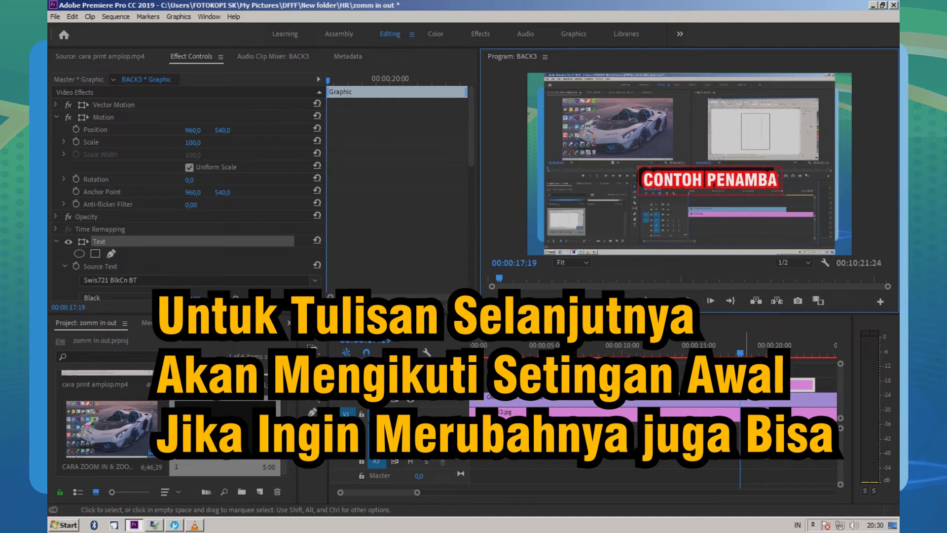
{"action": "type", "text": "HAN TULIS"}
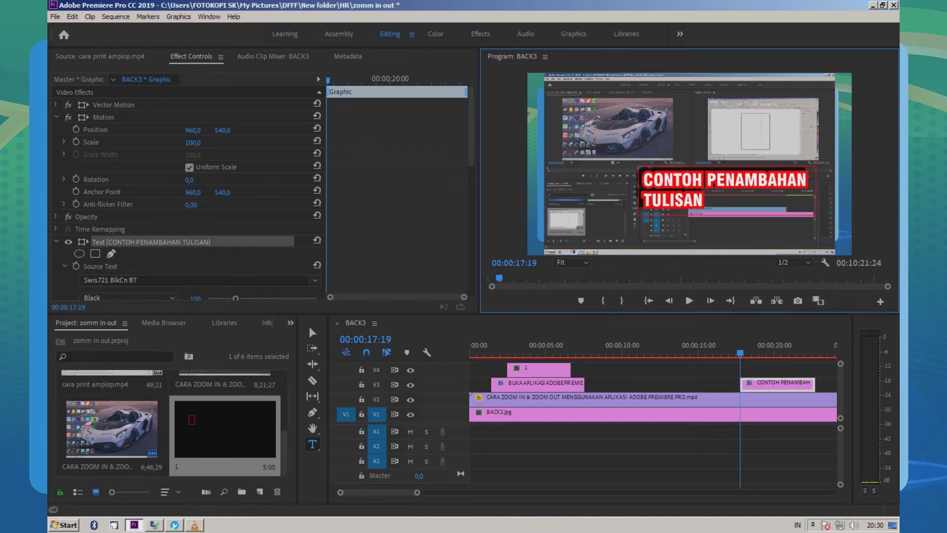
Step: Arrange the new text on a single line and move it to the middle of the frame's lower half
{"action": "left_click", "coordinate": [312, 332]}
{"action": "left_click_drag", "start_coordinate": [616, 205], "coordinate": [577, 221]}
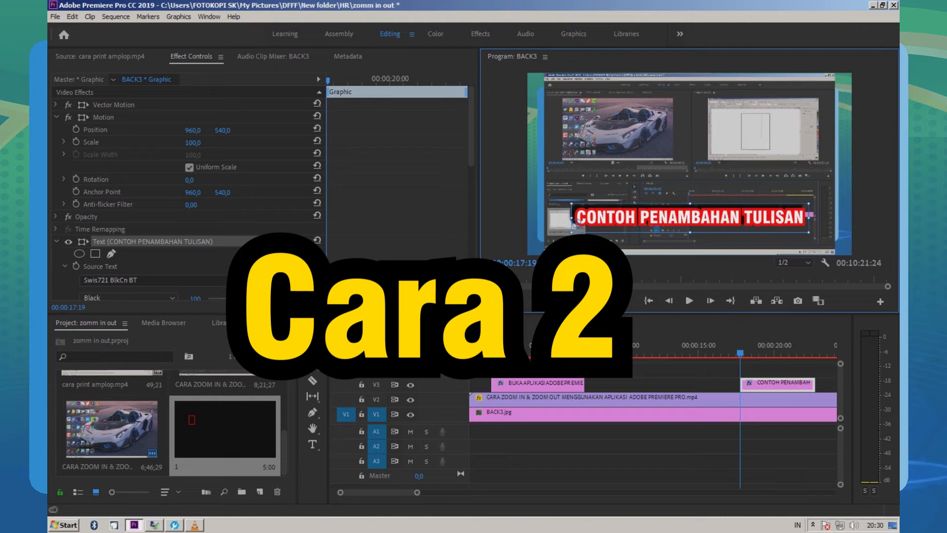
{"action": "left_click", "coordinate": [577, 222]}
{"action": "left_click_drag", "start_coordinate": [577, 222], "coordinate": [574, 216]}
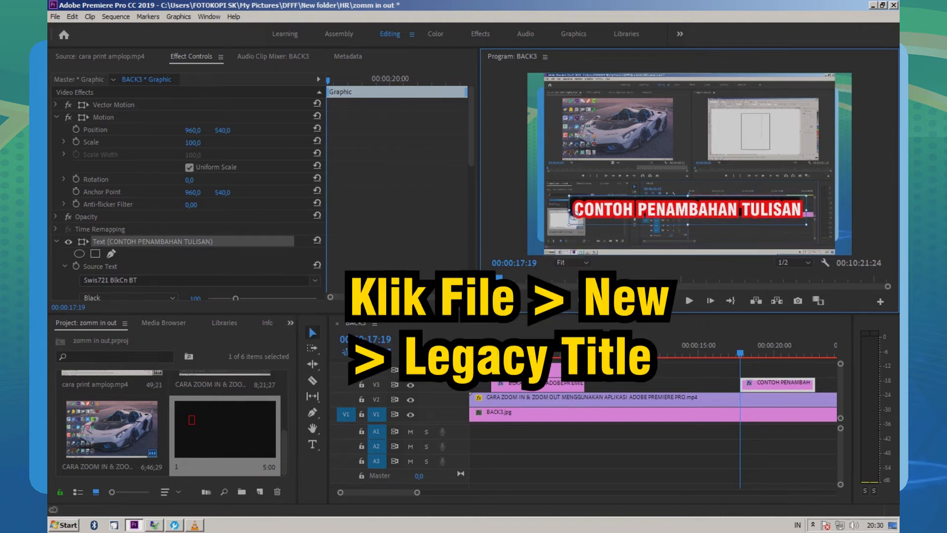
Step: Create another legacy title named 5 with the default video settings
{"action": "left_click", "coordinate": [55, 16]}
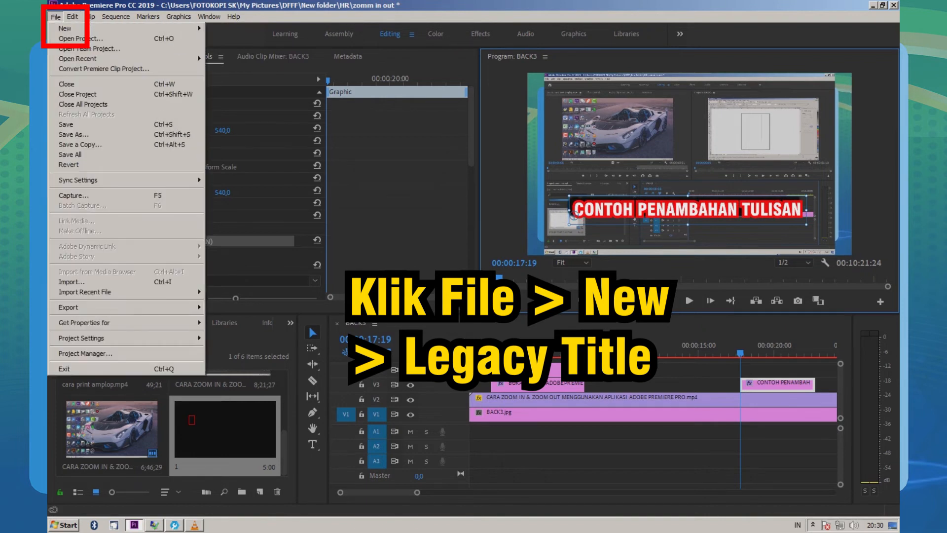
{"action": "mouse_move", "coordinate": [66, 29]}
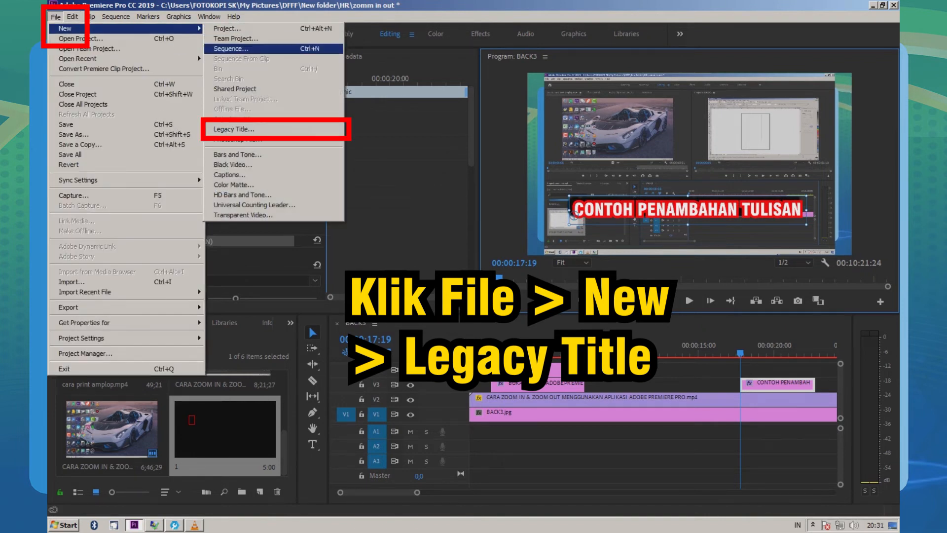
{"action": "left_click", "coordinate": [234, 129]}
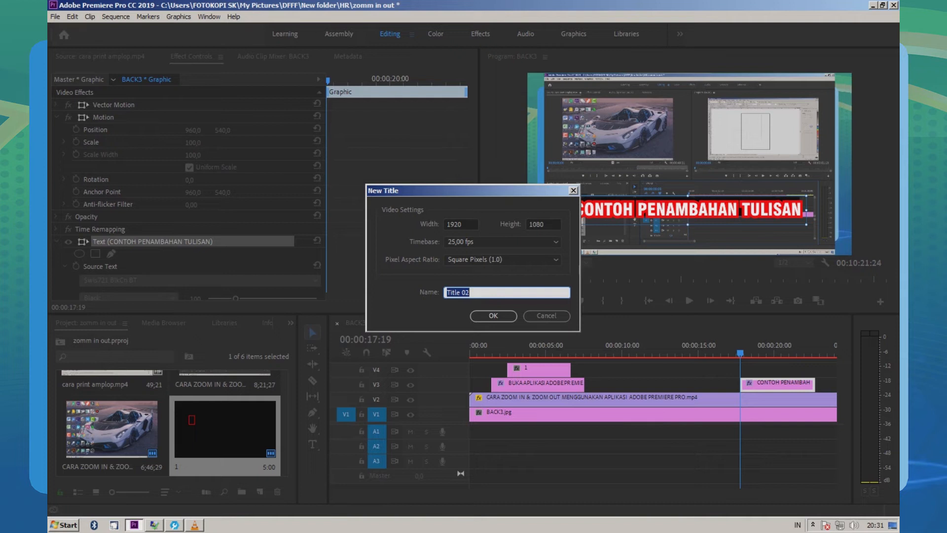
{"action": "type", "text": "2"}
{"action": "key", "text": "BackSpace"}
{"action": "type", "text": "5"}
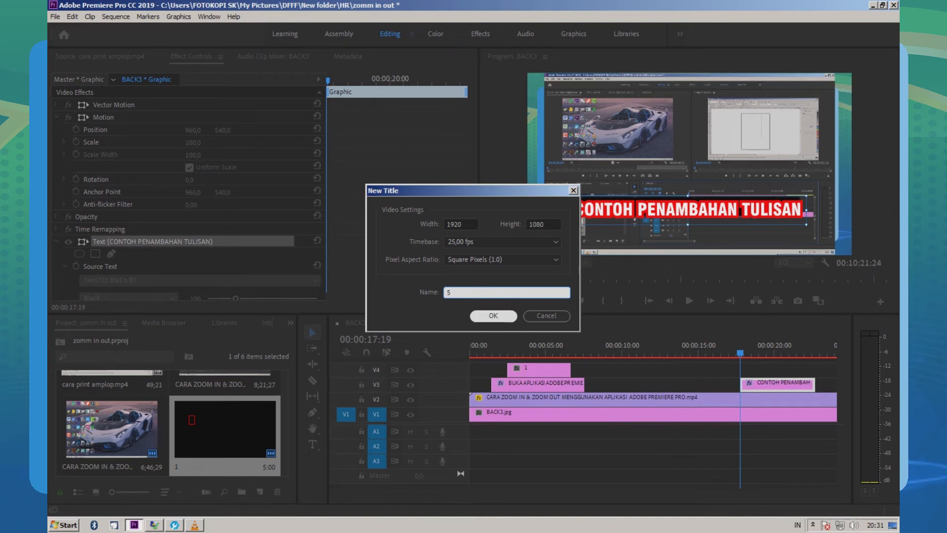
{"action": "key", "text": "Return"}
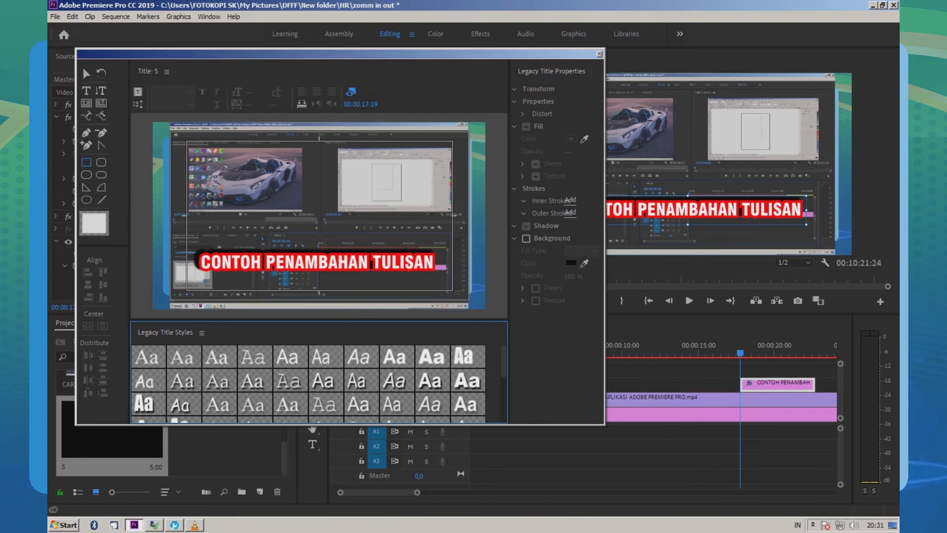
Step: Draw a rectangle about 254 × 401 pixels over the desktop icons beside the car in the title
{"action": "left_click", "coordinate": [86, 162]}
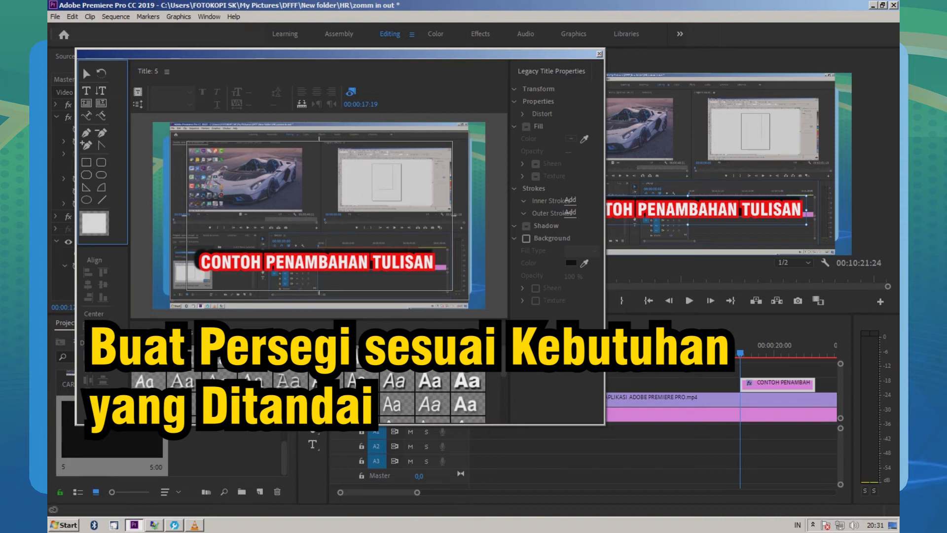
{"action": "left_click_drag", "start_coordinate": [187, 144], "coordinate": [231, 215]}
{"action": "left_click", "coordinate": [210, 180]}
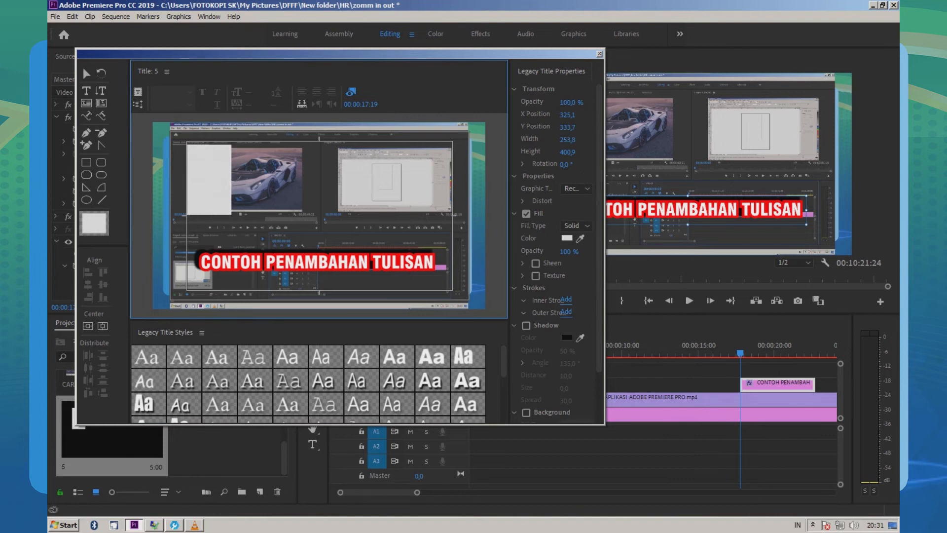
Step: Change the rectangle's fill type to Eliminate and add an inner stroke to it
{"action": "left_click_drag", "start_coordinate": [508, 217], "coordinate": [500, 217]}
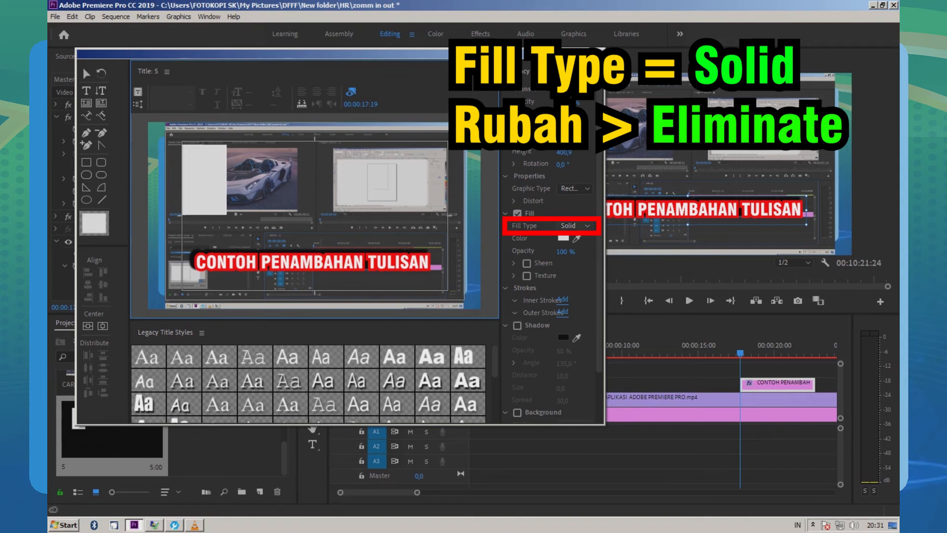
{"action": "left_click", "coordinate": [575, 226]}
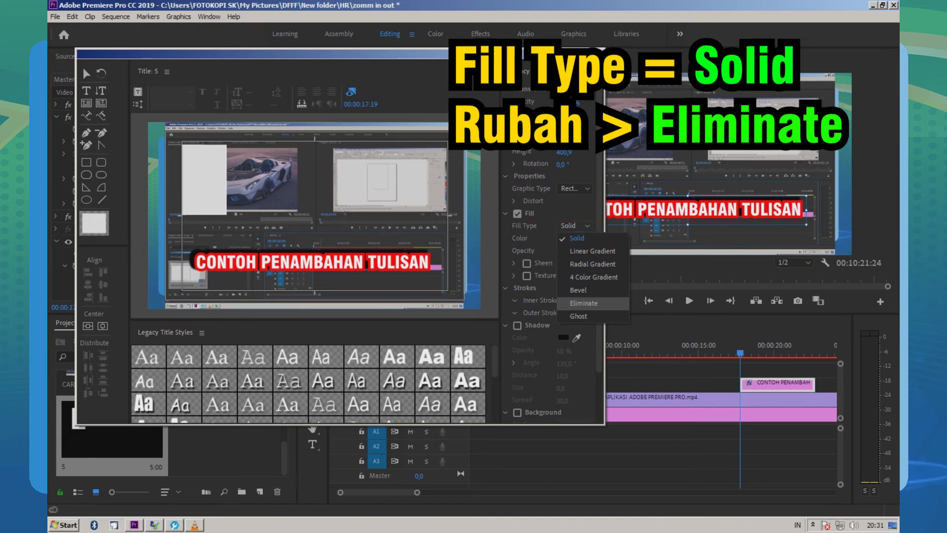
{"action": "left_click", "coordinate": [584, 303]}
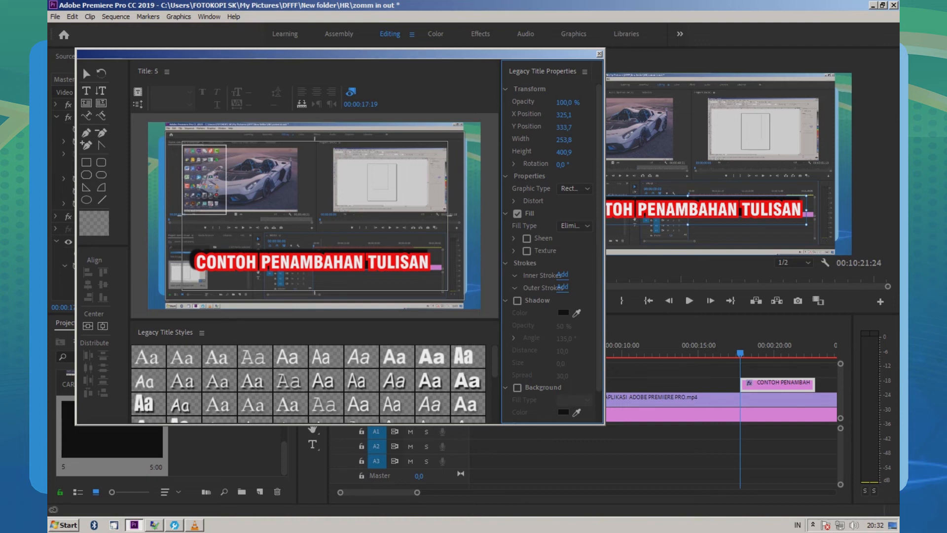
{"action": "left_click_drag", "start_coordinate": [500, 236], "coordinate": [469, 237]}
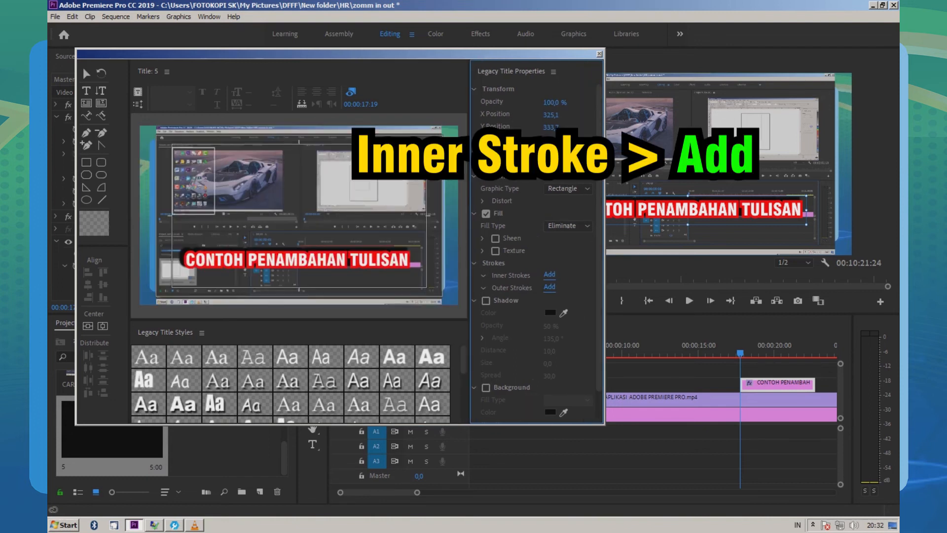
{"action": "left_click", "coordinate": [549, 275]}
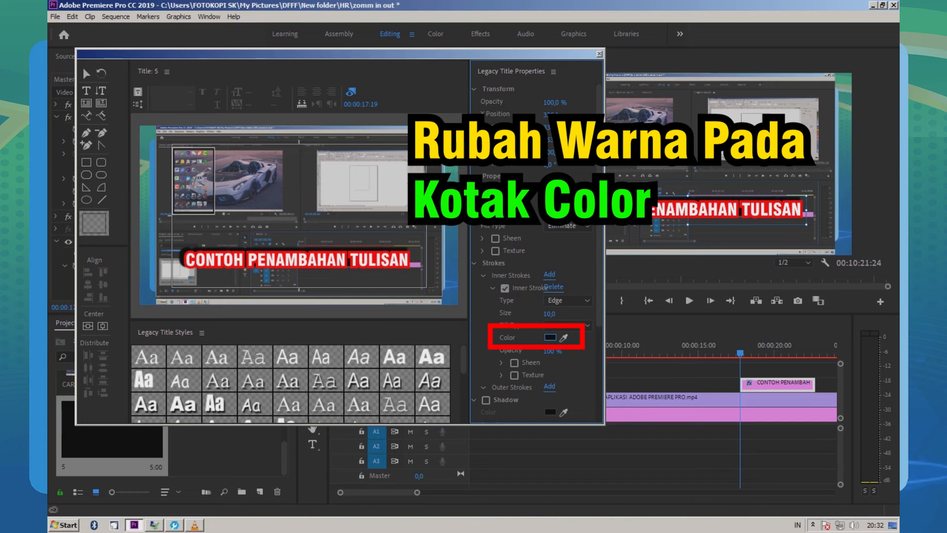
Step: Set the color of the rectangle's inner stroke to bright red
{"action": "left_click", "coordinate": [550, 337]}
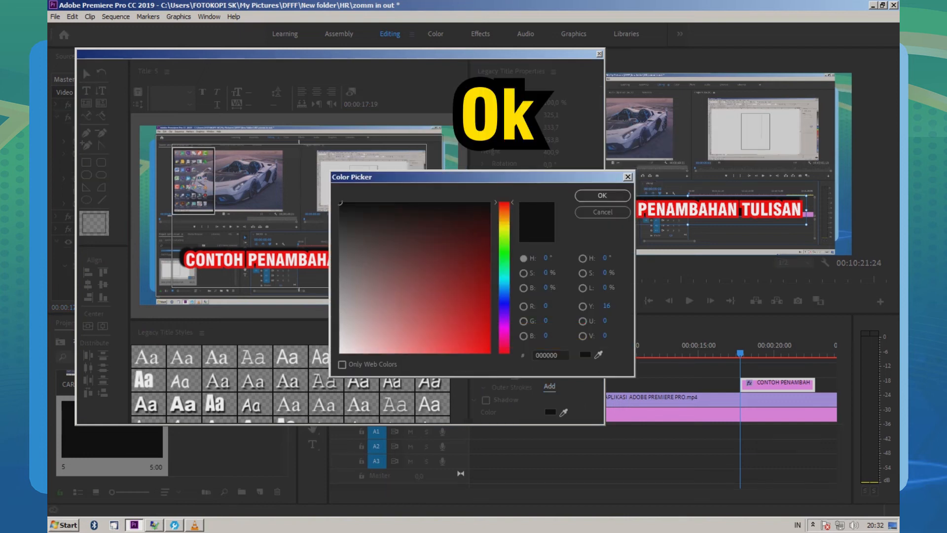
{"action": "left_click", "coordinate": [489, 352]}
{"action": "left_click", "coordinate": [602, 196]}
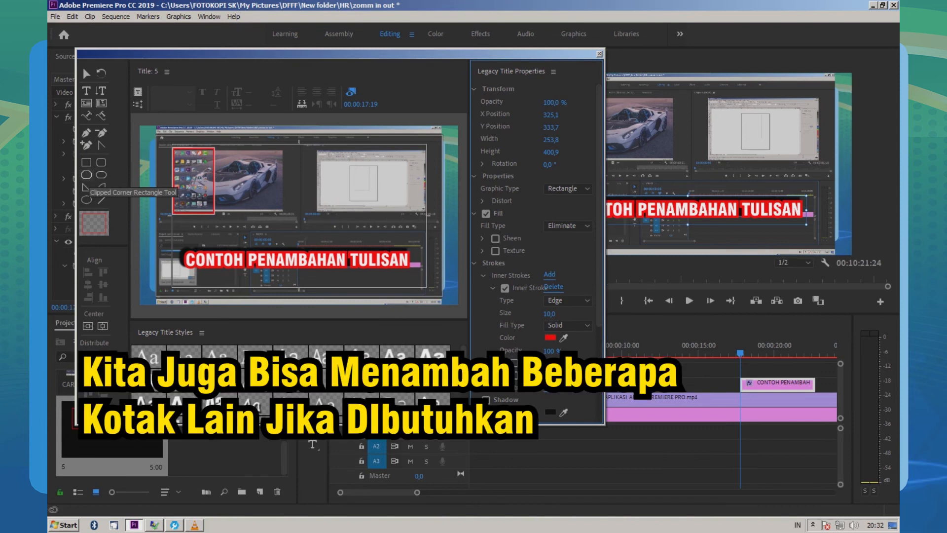
Step: Draw a clipped-corner rectangle about 290 × 251 pixels over the white preview and a rectangle about 883 × 94 pixels below the previews, finishing the title
{"action": "left_click", "coordinate": [86, 174]}
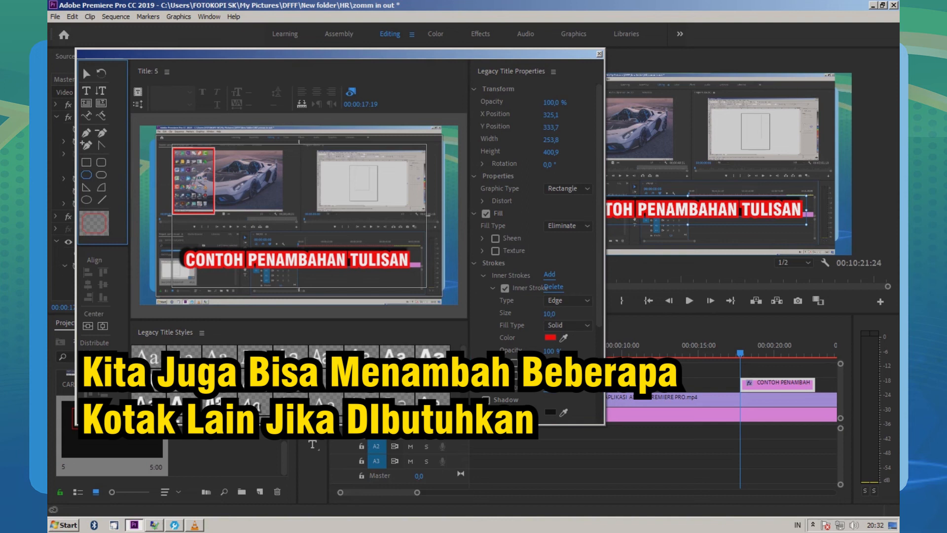
{"action": "mouse_move", "coordinate": [318, 147]}
{"action": "left_mouse_down"}
{"action": "mouse_move", "coordinate": [360, 173]}
{"action": "mouse_move", "coordinate": [366, 189]}
{"action": "left_mouse_up"}
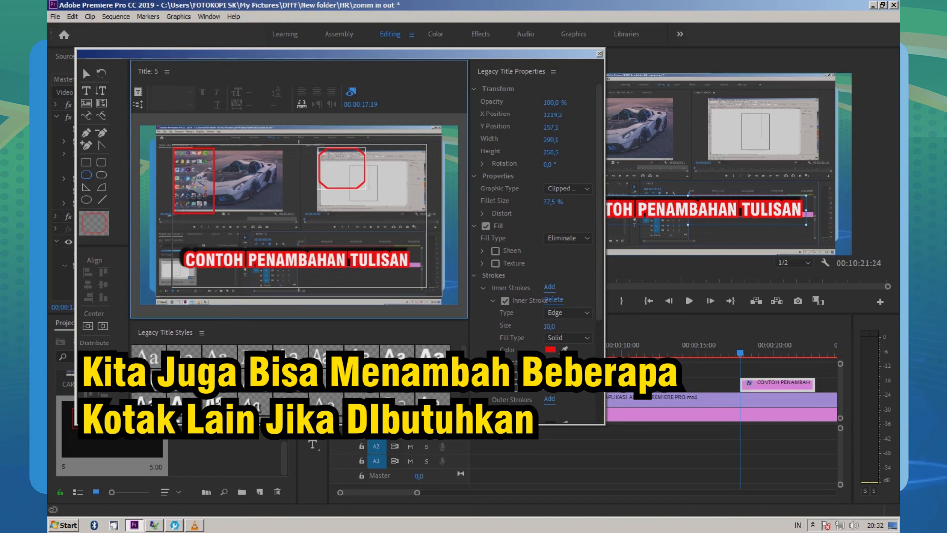
{"action": "left_click", "coordinate": [86, 163]}
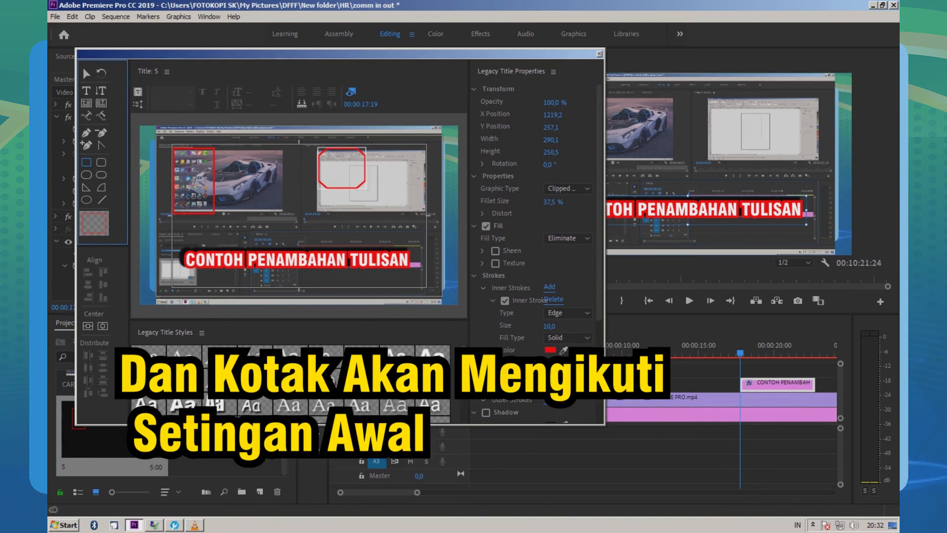
{"action": "left_click_drag", "start_coordinate": [242, 222], "coordinate": [388, 238]}
{"action": "left_click_drag", "start_coordinate": [315, 230], "coordinate": [315, 230]}
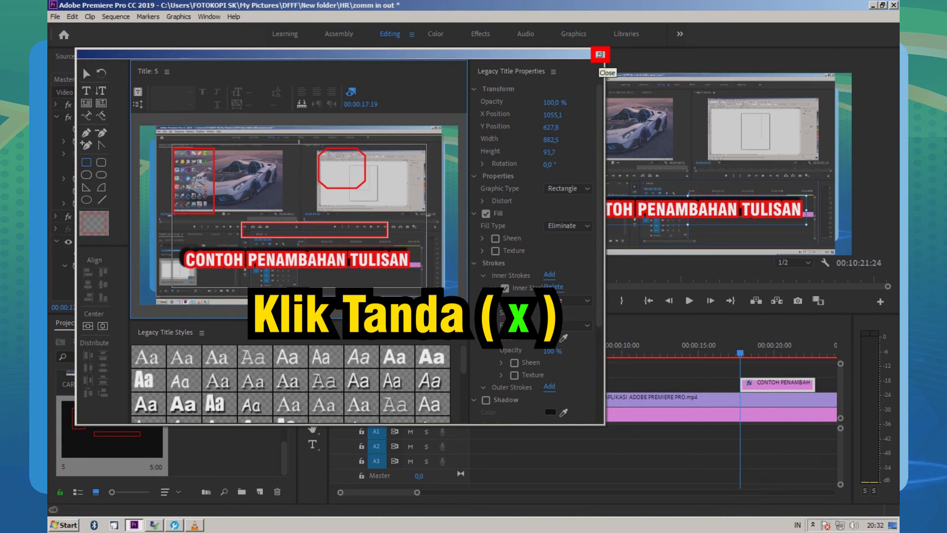
{"action": "left_click", "coordinate": [600, 53]}
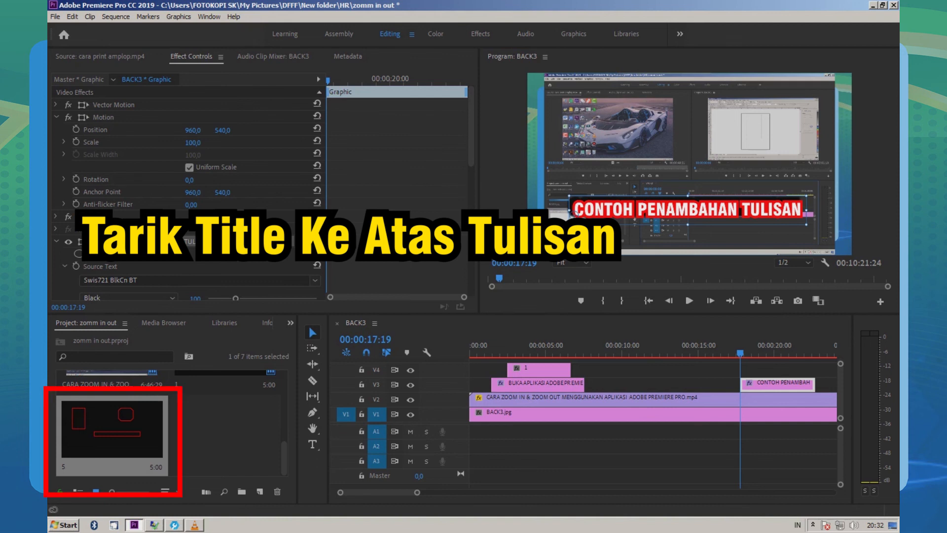
Step: Place title 5 on track V4 directly above the CONTOH PENAMBAHAN TULISAN clip, starting at 00:00:17:19, and play that section back
{"action": "left_click_drag", "start_coordinate": [378, 492], "coordinate": [382, 492]}
{"action": "left_click_drag", "start_coordinate": [112, 429], "coordinate": [551, 370]}
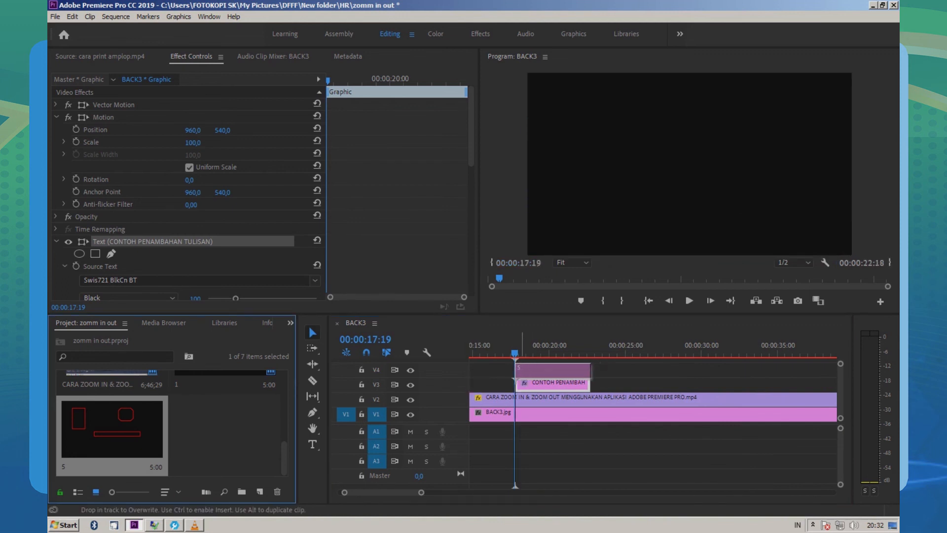
{"action": "left_click", "coordinate": [502, 347]}
{"action": "left_click", "coordinate": [689, 300]}
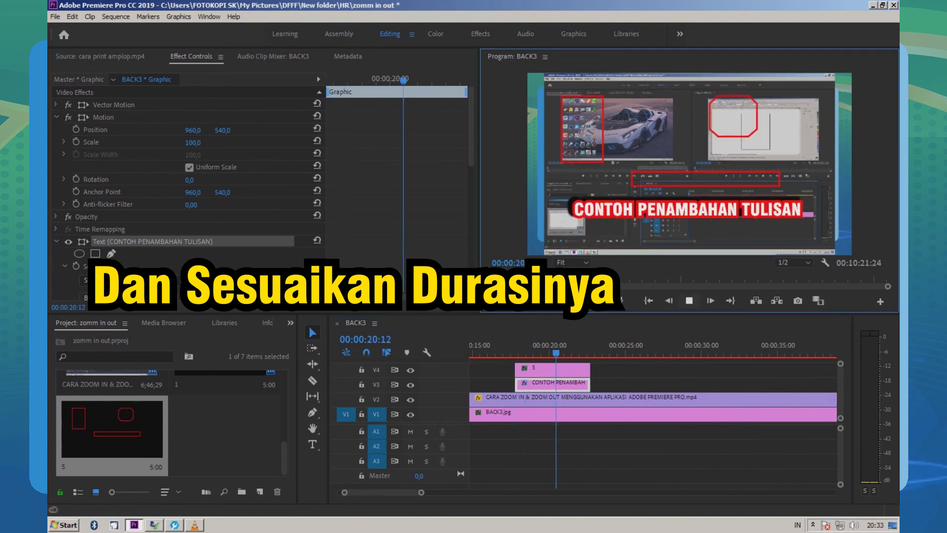
{"action": "key", "text": "space"}
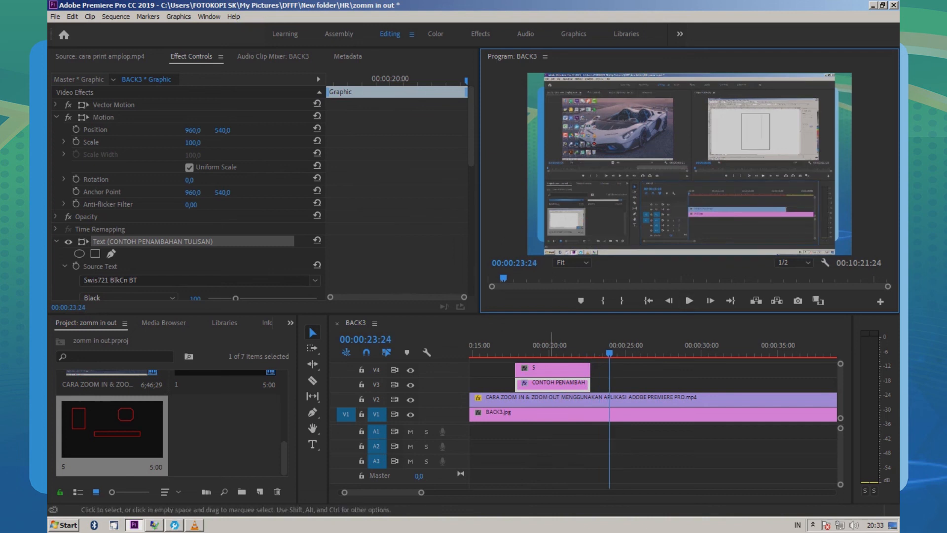
Step: Extend the end of the CONTOH PENAMBAHAN TULISAN text clip on track V3 to lengthen its duration
{"action": "left_click", "coordinate": [603, 439]}
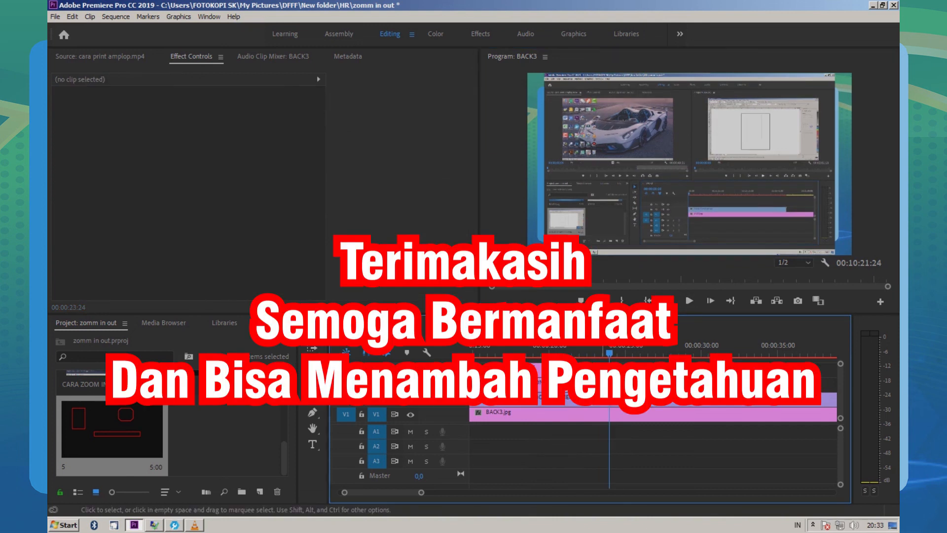
{"action": "left_click", "coordinate": [556, 383]}
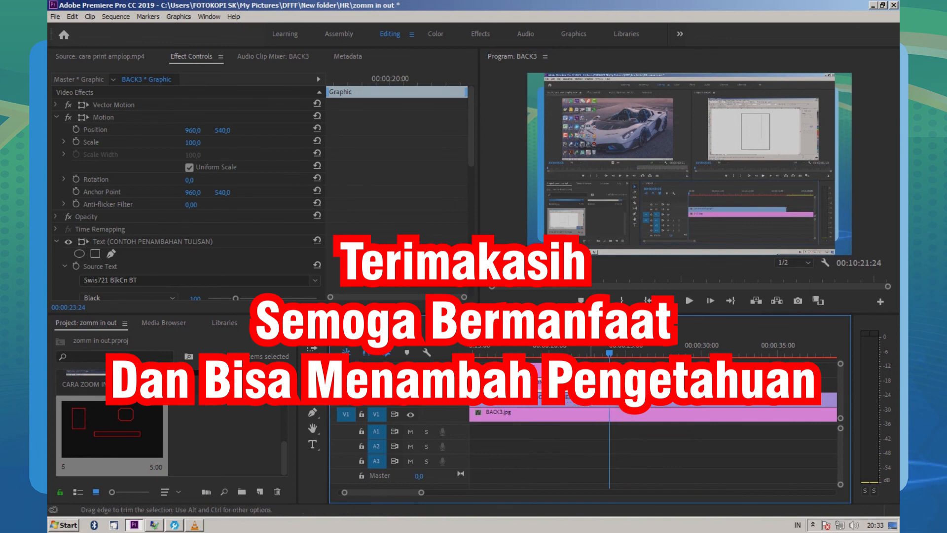
{"action": "left_click_drag", "start_coordinate": [590, 384], "coordinate": [739, 383]}
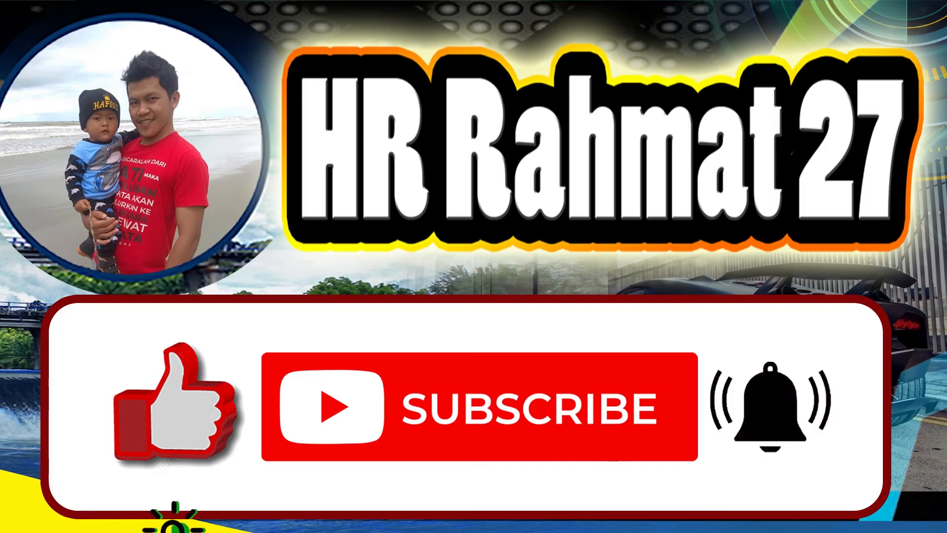